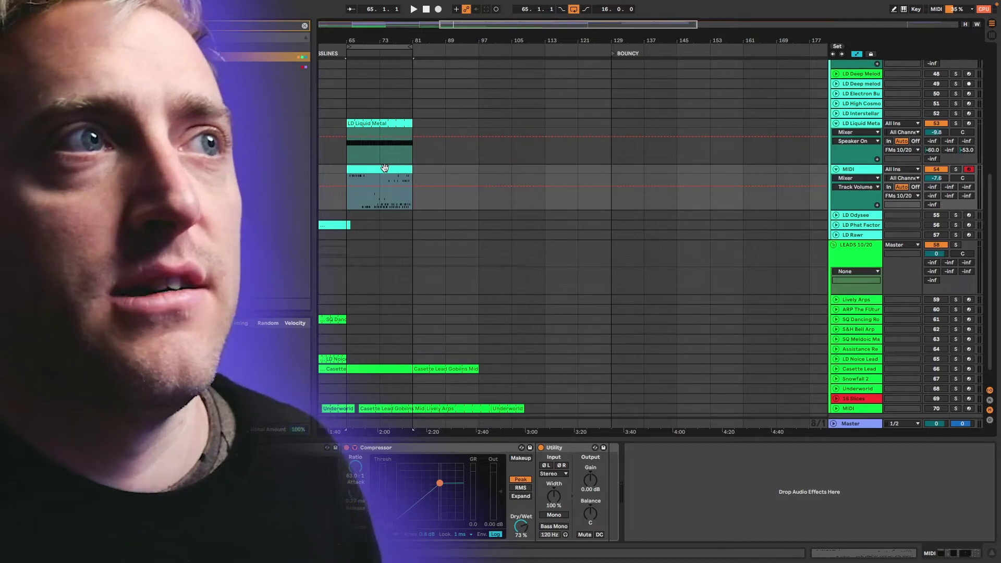
# Show the selected MIDI clip's notes, select them all, and play the arrangement from bar 73
pyautogui.click(855, 553)
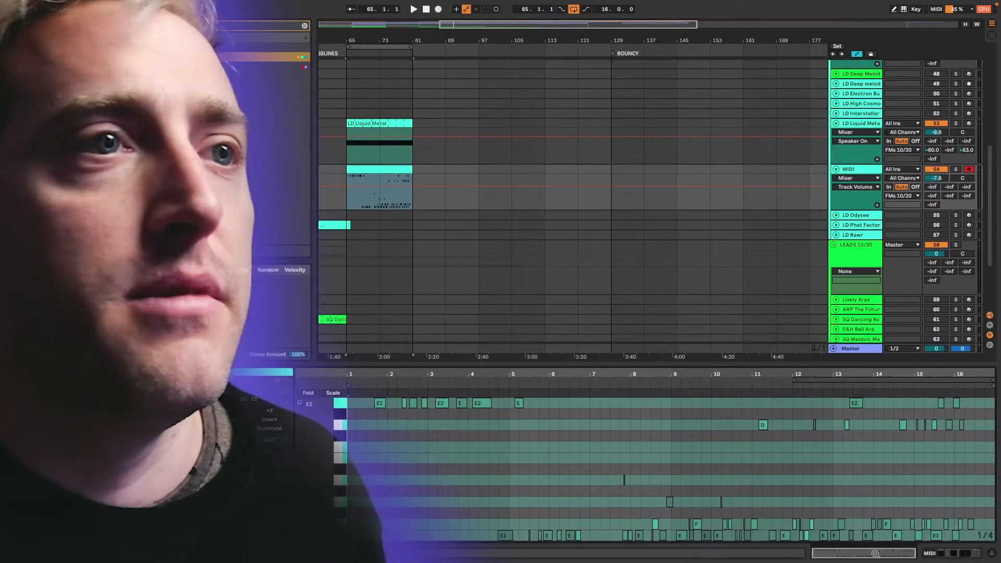
pyautogui.click(484, 486)
pyautogui.press('super+a')
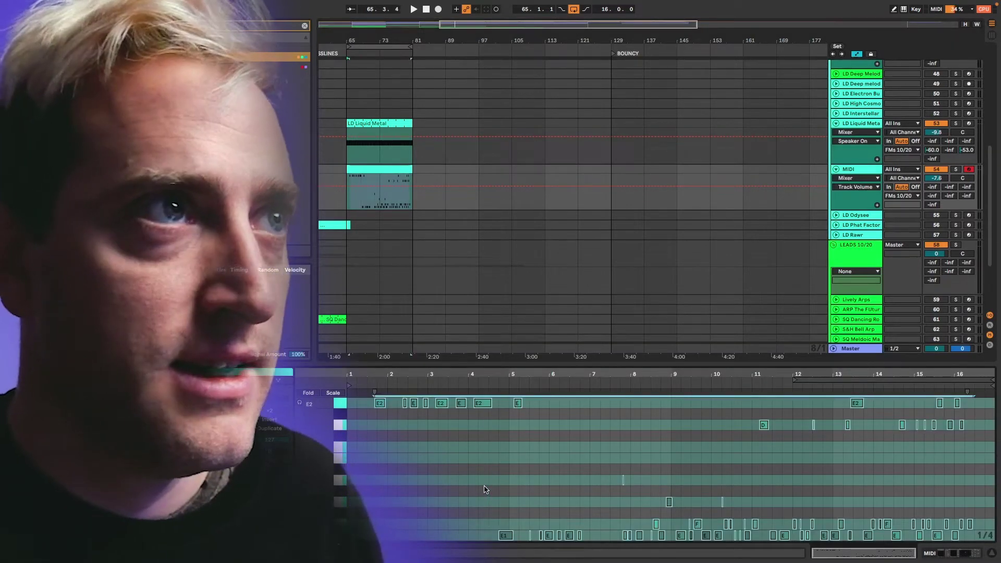
pyautogui.click(383, 191)
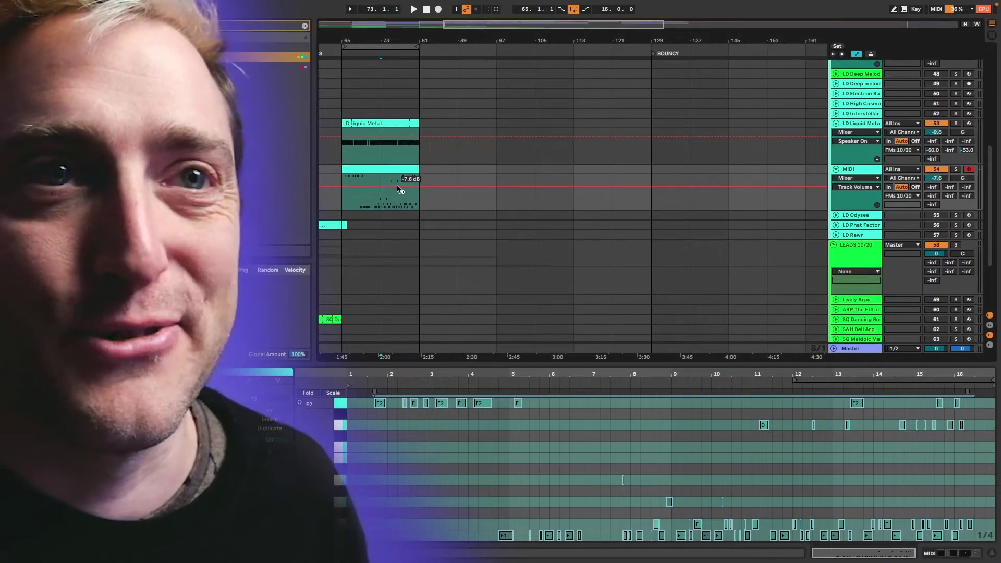
pyautogui.scroll(5, 396, 195)
pyautogui.press('space')
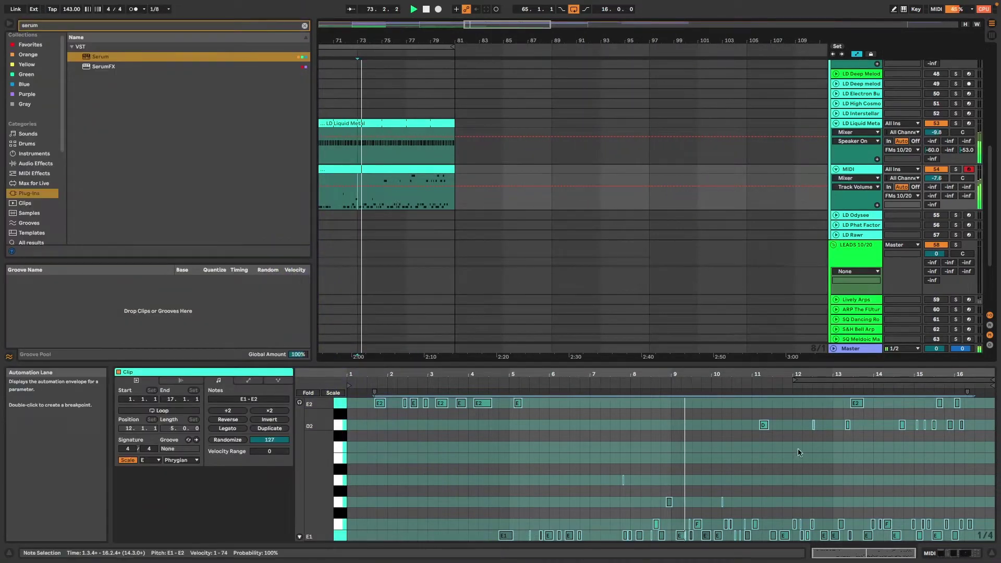
# Select the notes in bar 10 of the clip, loop that bar, and crop the clip to it
pyautogui.moveTo(679, 364); pyautogui.dragTo(680, 255)
pyautogui.hscroll(4, 739, 426)
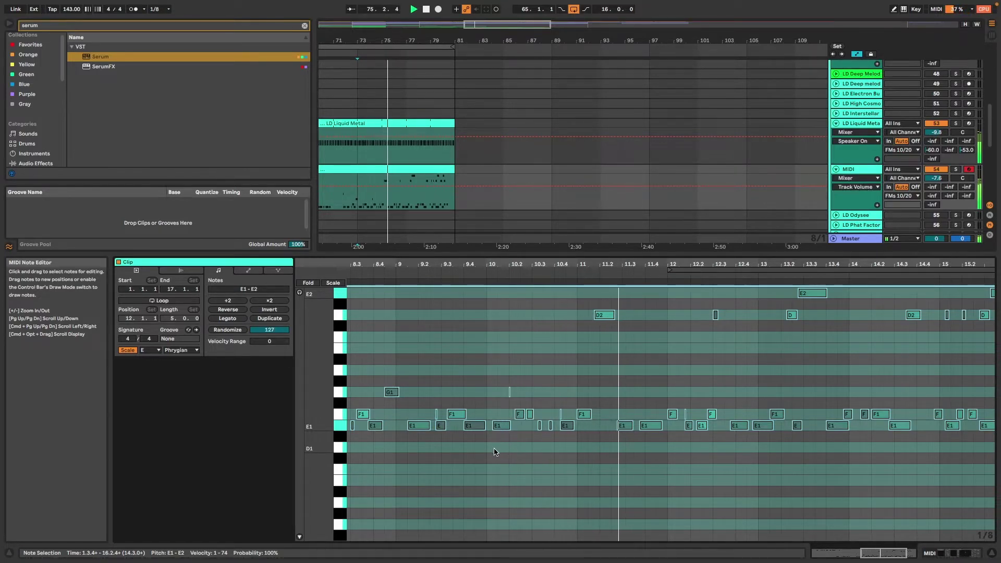
pyautogui.moveTo(489, 452); pyautogui.dragTo(571, 350)
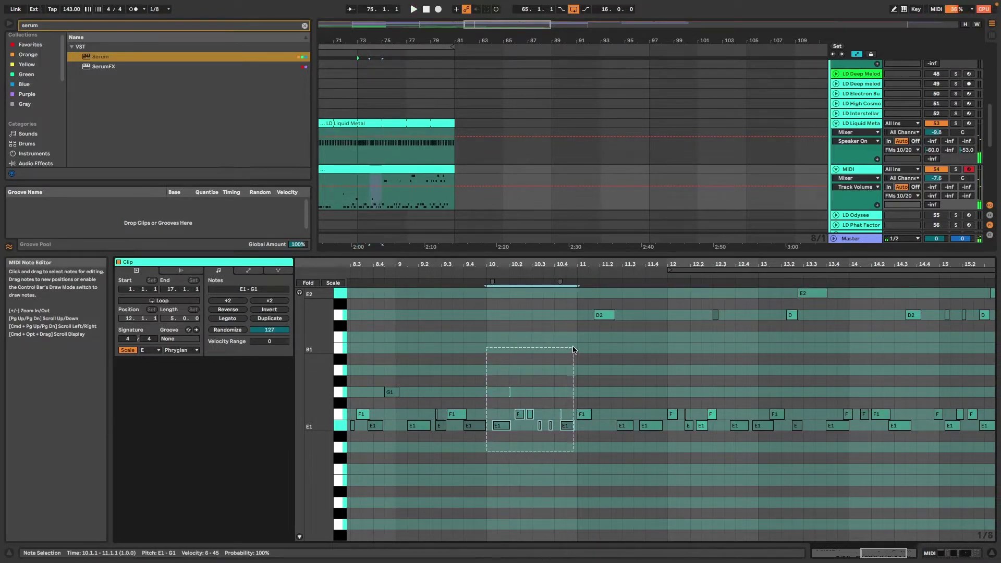
pyautogui.press('super+l')
pyautogui.rightClick(554, 322)
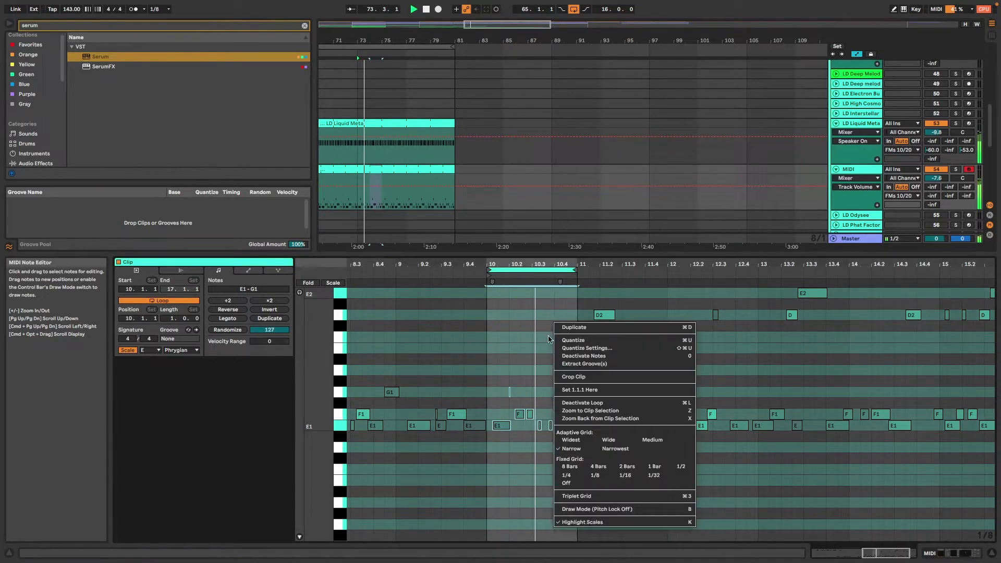
pyautogui.click(599, 380)
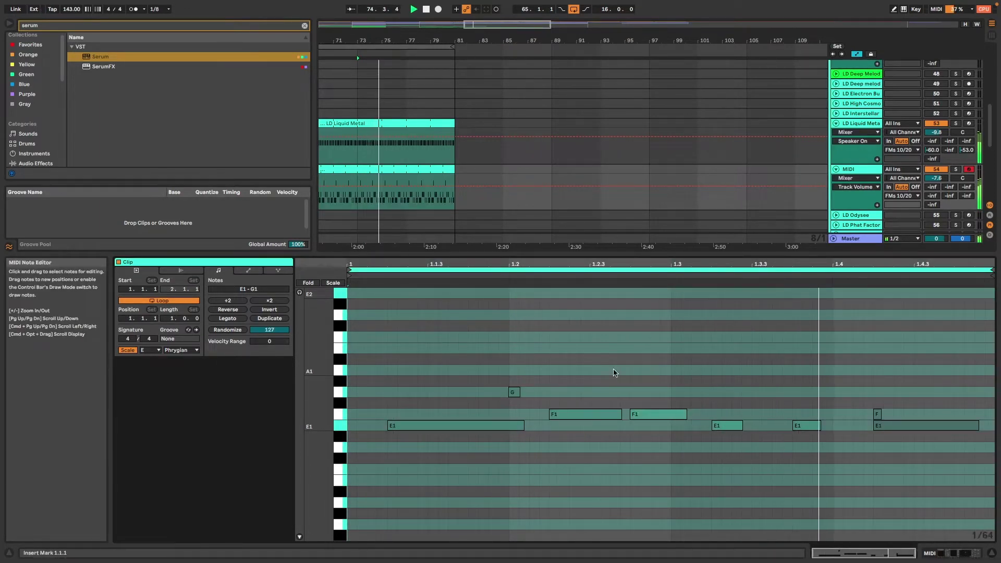
# Set the note grid to 1/16 and stop playback
pyautogui.rightClick(614, 372)
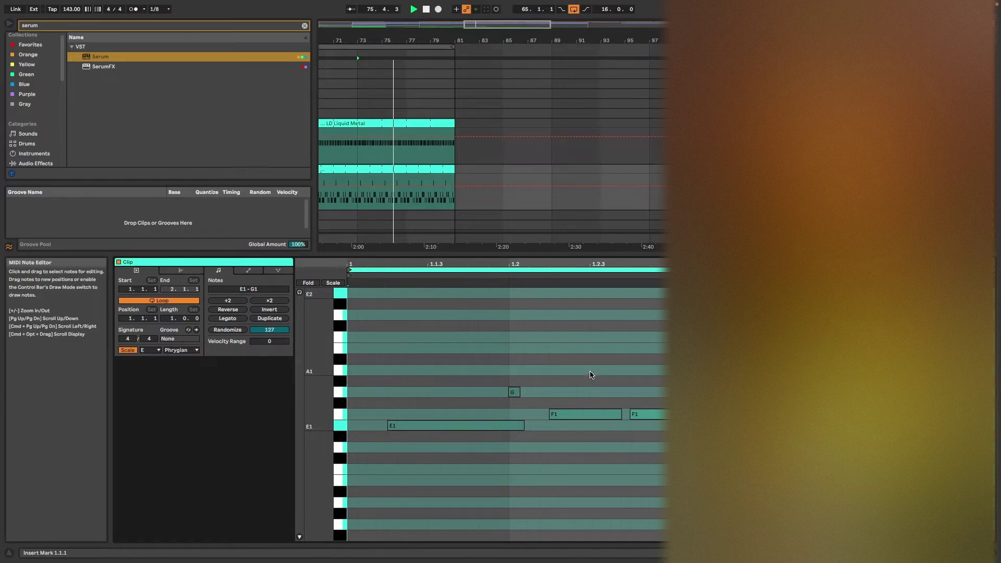
pyautogui.click(590, 373)
pyautogui.press('space')
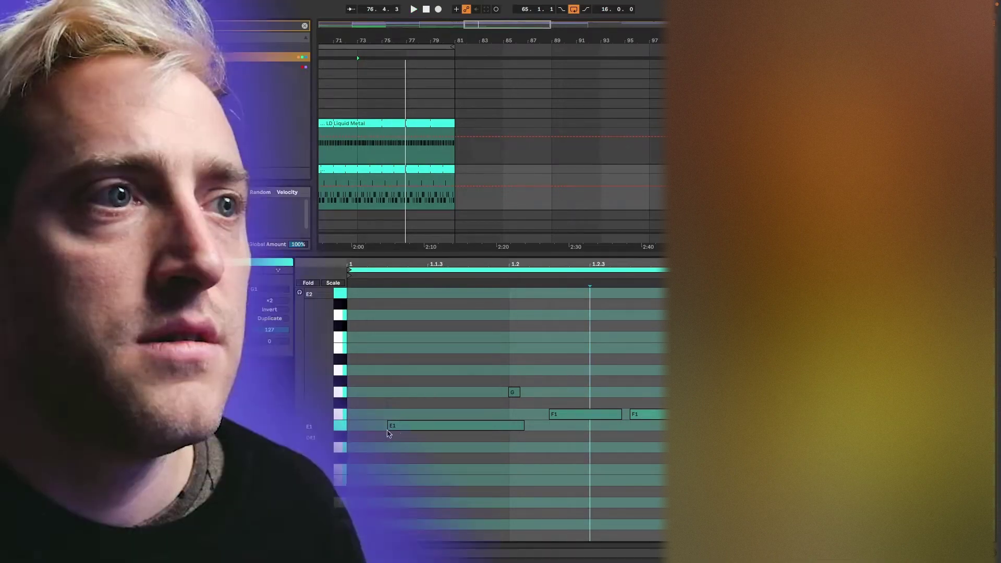
# Shorten the first E1 note and reshape the G1 note into a 1/16 note ending at beat 1.2
pyautogui.moveTo(415, 425); pyautogui.dragTo(459, 428)
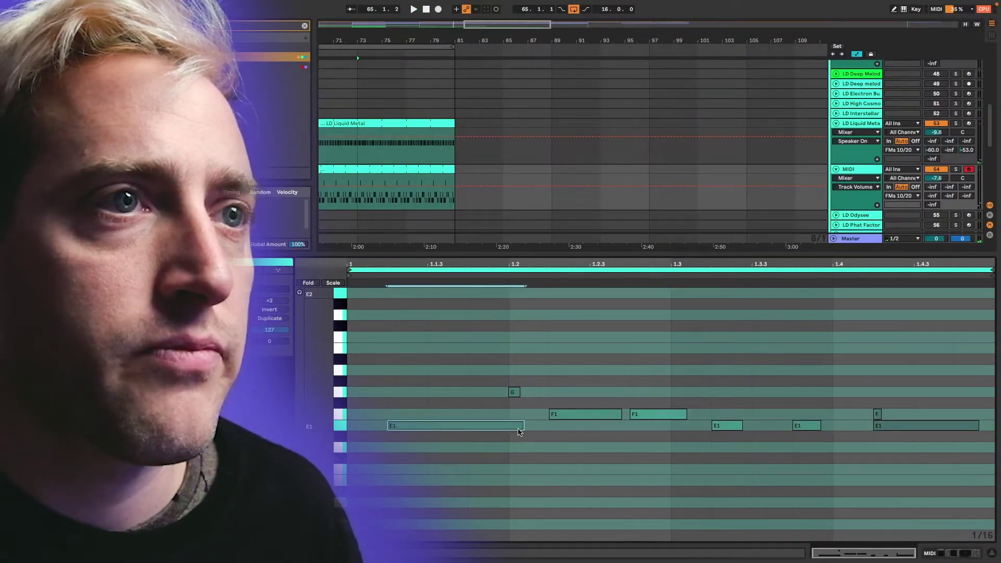
pyautogui.moveTo(522, 425); pyautogui.dragTo(453, 423)
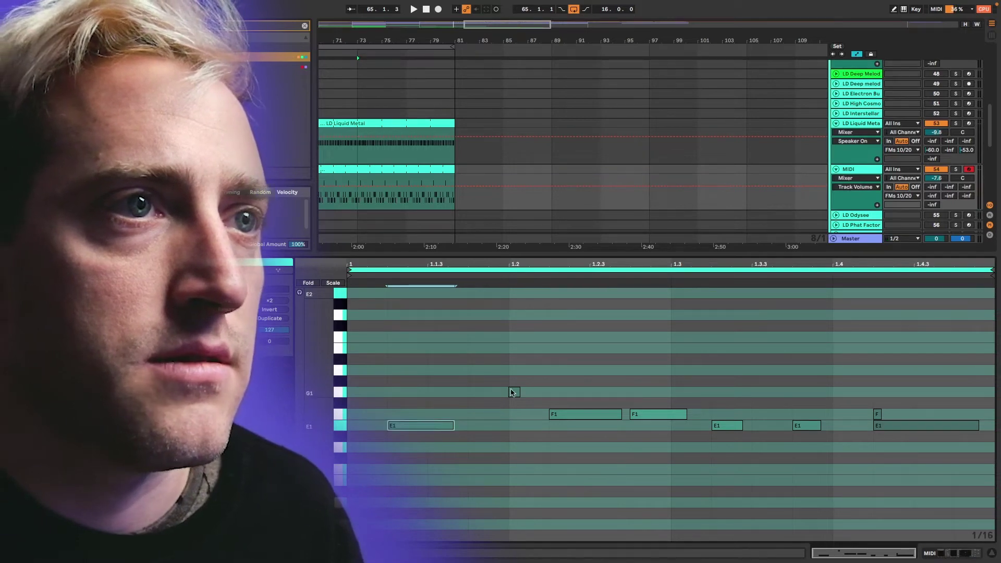
pyautogui.moveTo(513, 392)
pyautogui.mouseDown()
pyautogui.moveTo(474, 391)
pyautogui.moveTo(508, 392)
pyautogui.mouseUp()
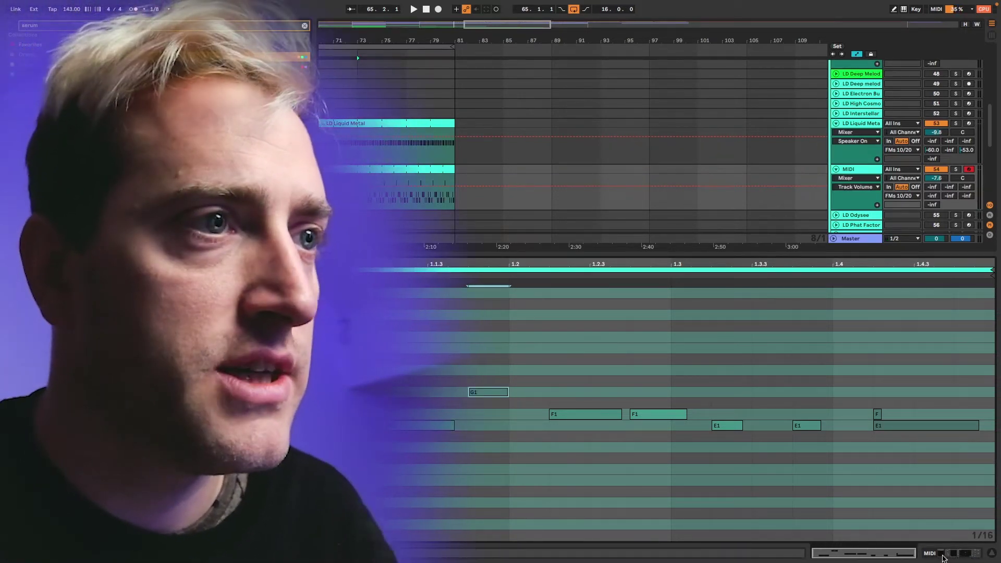
# Open the Serum synth, check the modulation destinations of LFOs 2, 3 and 4, and return to the clip's notes
pyautogui.click(942, 558)
pyautogui.click(20, 447)
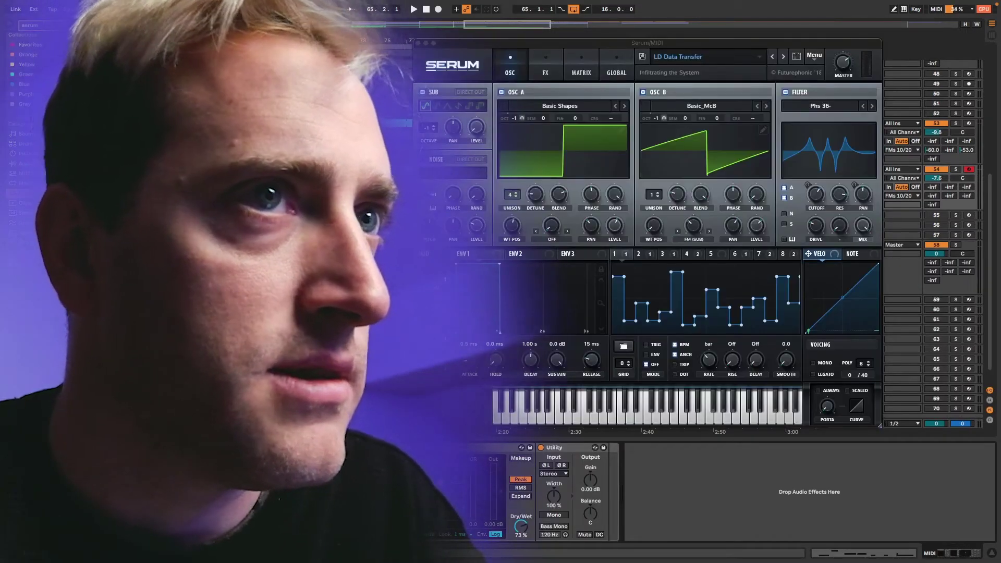
pyautogui.rightClick(648, 254)
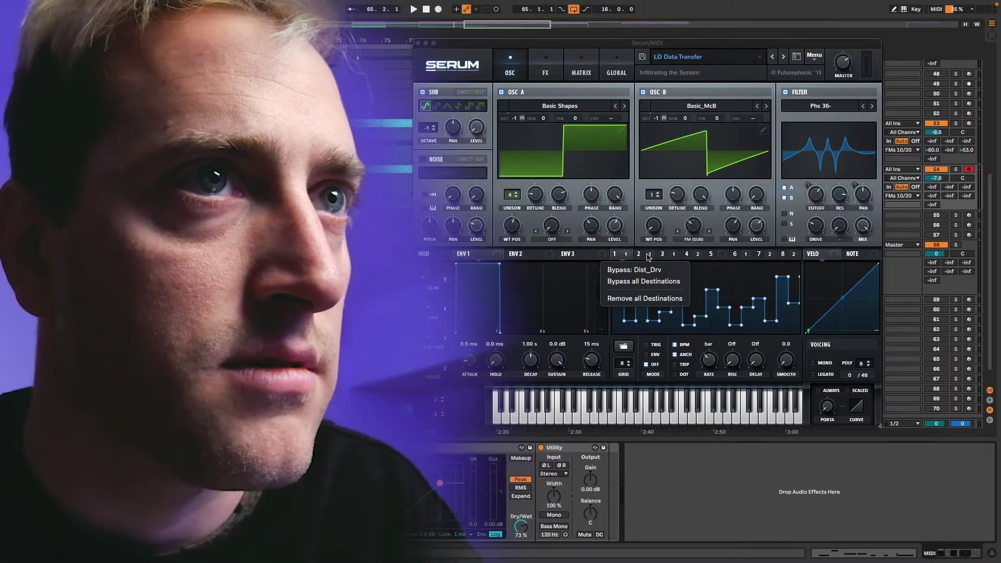
pyautogui.rightClick(647, 255)
pyautogui.rightClick(672, 255)
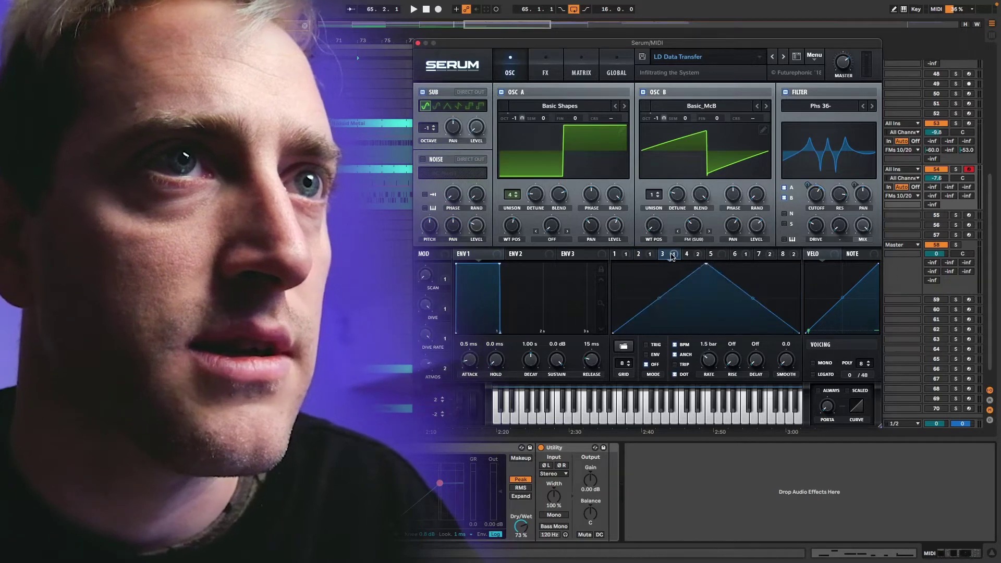
pyautogui.rightClick(672, 255)
pyautogui.click(685, 255)
pyautogui.rightClick(687, 255)
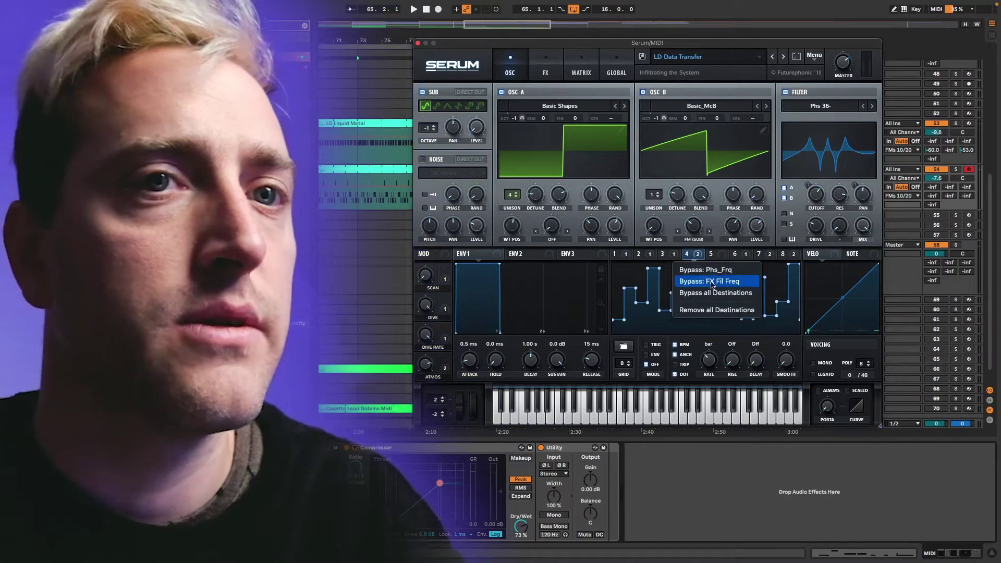
pyautogui.click(366, 169)
pyautogui.doubleClick(365, 169)
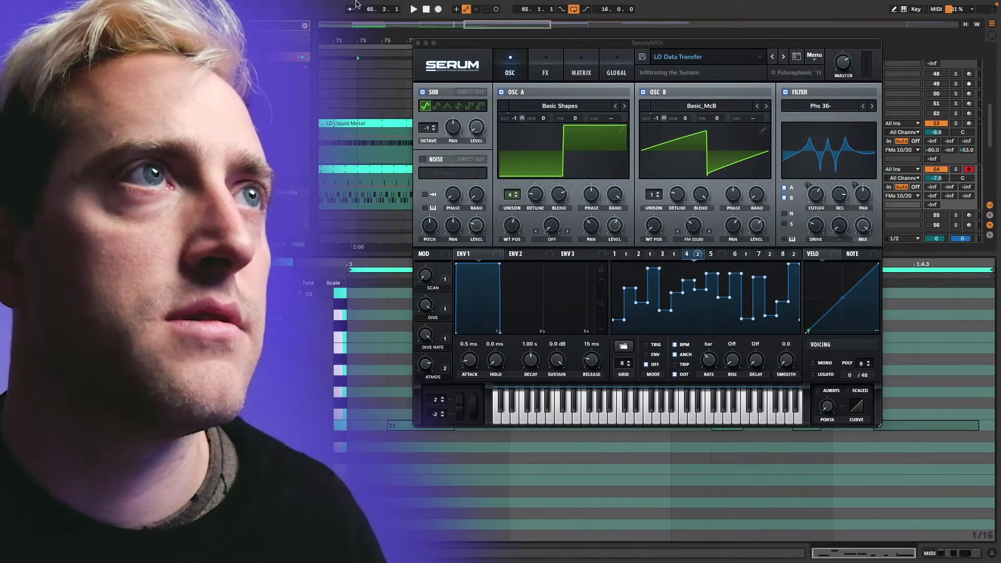
pyautogui.click(417, 43)
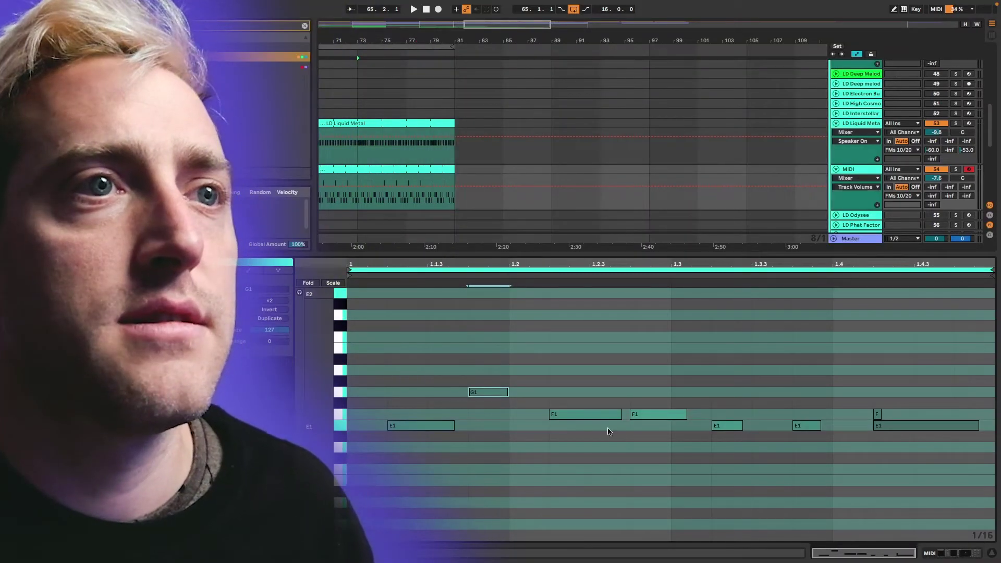
# Trim the two F1 notes in beat 2, lower the second one to E1, and slightly lengthen the E1 note at 1.3.2
pyautogui.moveTo(621, 414); pyautogui.dragTo(589, 414)
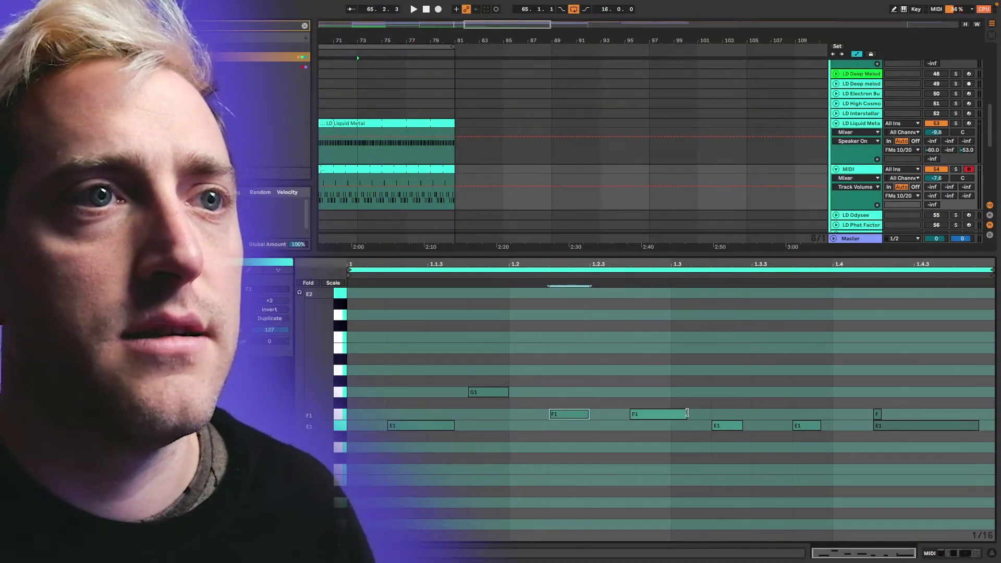
pyautogui.moveTo(686, 412); pyautogui.dragTo(671, 412)
pyautogui.doubleClick(604, 426)
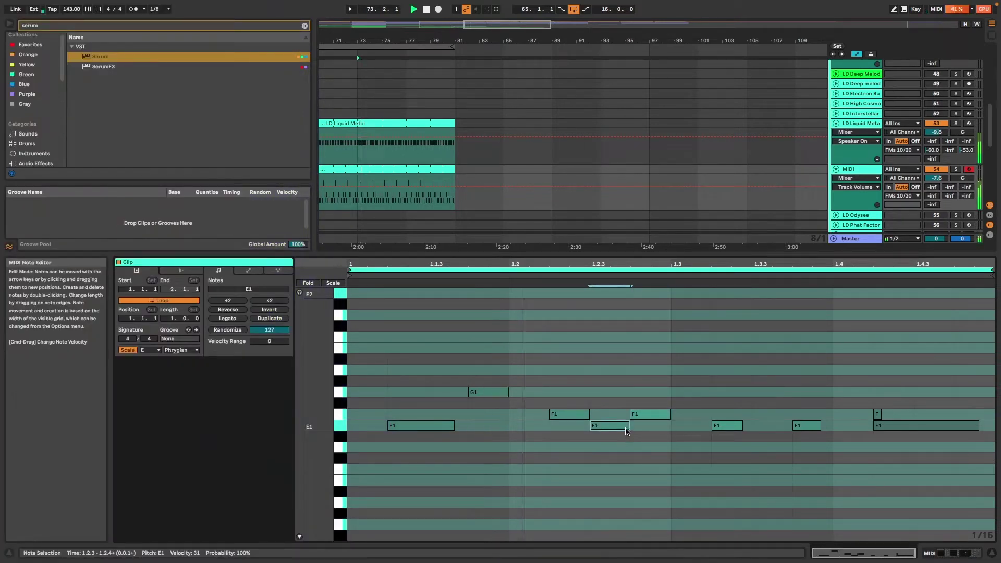
pyautogui.doubleClick(594, 426)
pyautogui.moveTo(587, 416); pyautogui.dragTo(658, 431)
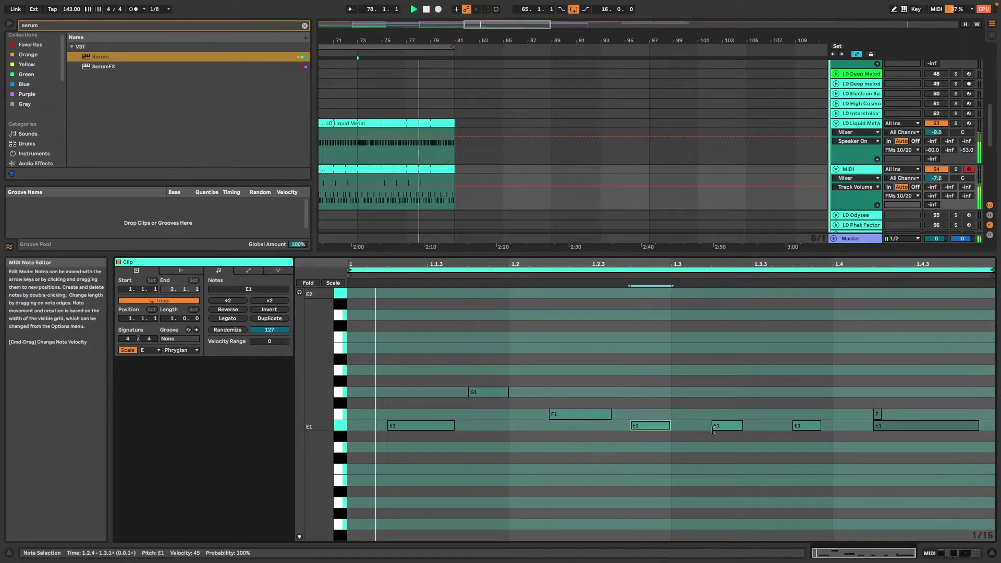
pyautogui.moveTo(741, 425); pyautogui.dragTo(748, 425)
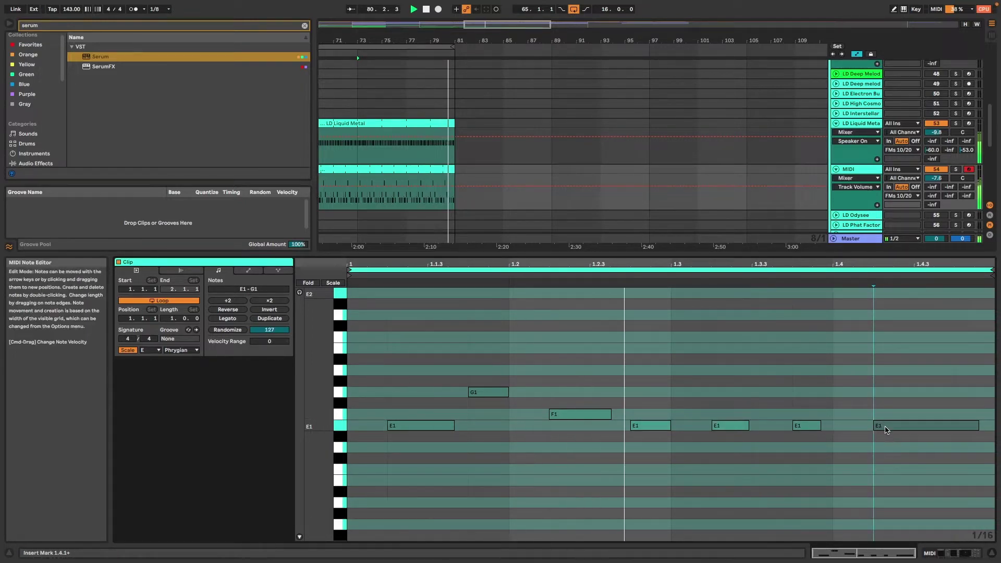
# Try lowering the last E1 note to D1 and adding D1 at 1.2.1, F1 at 1.3.1 and G1 at 1.3.3
pyautogui.moveTo(884, 425); pyautogui.dragTo(884, 450)
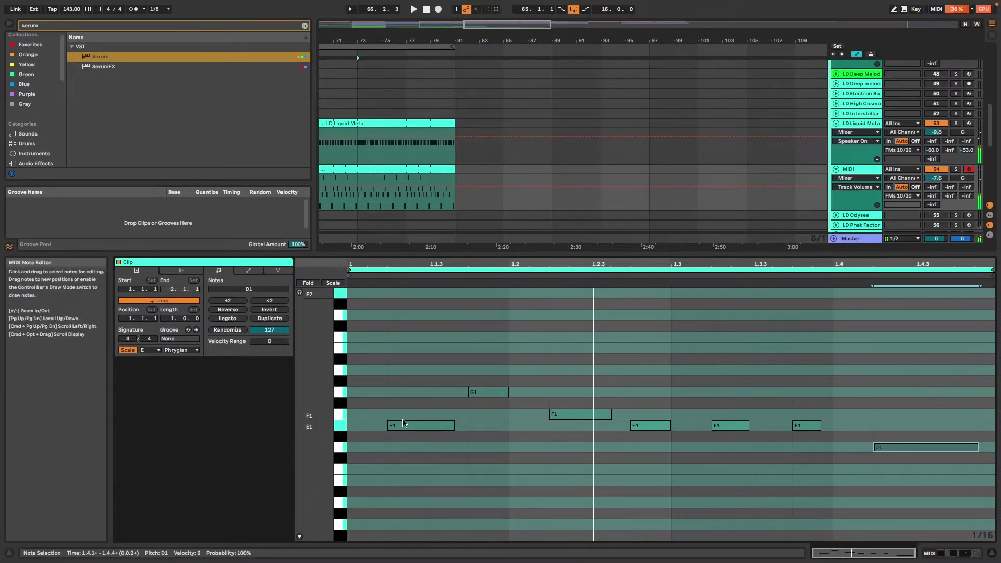
pyautogui.doubleClick(531, 437)
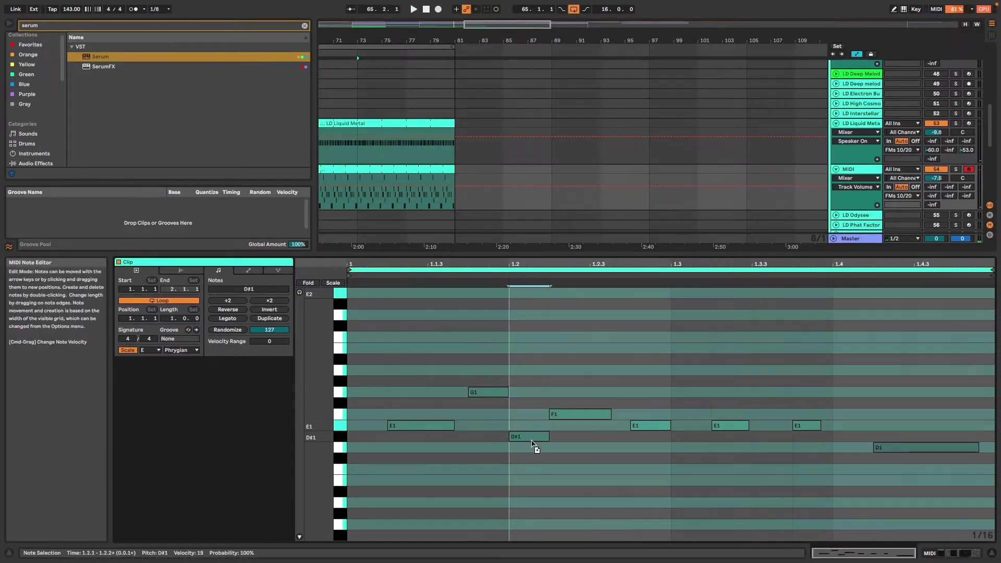
pyautogui.scroll(2, 536, 451)
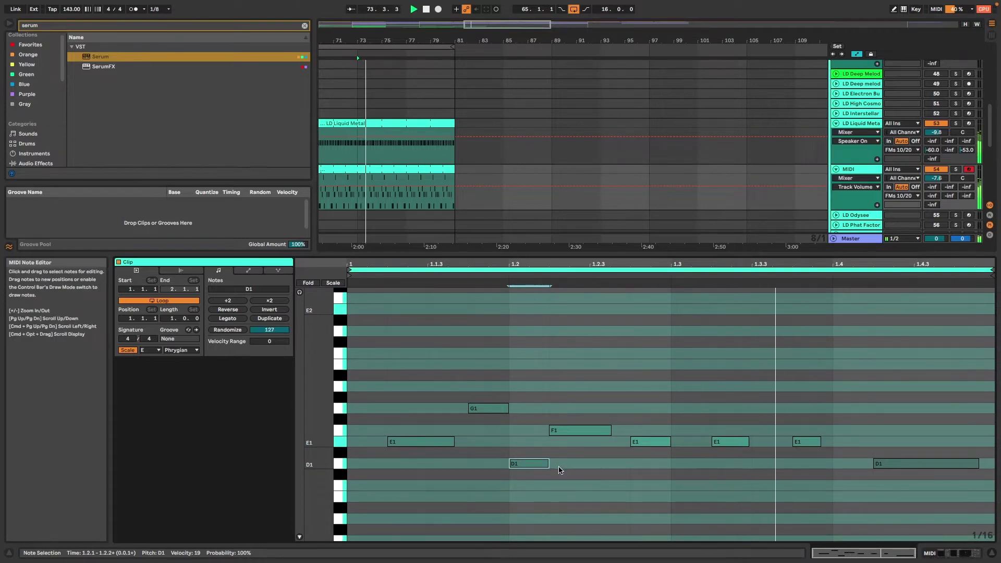
pyautogui.moveTo(512, 463); pyautogui.dragTo(780, 410)
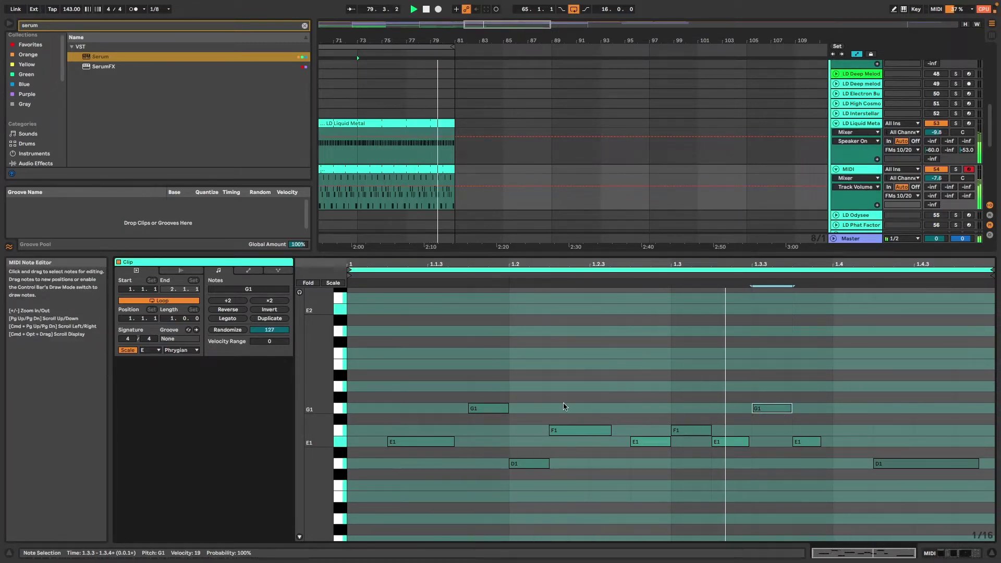
# Undo the added D1, F1 and G1 notes and the pitch change of the last note
pyautogui.press('super+z')
pyautogui.press('super+z')
pyautogui.press('super+z')
pyautogui.press('super+z')
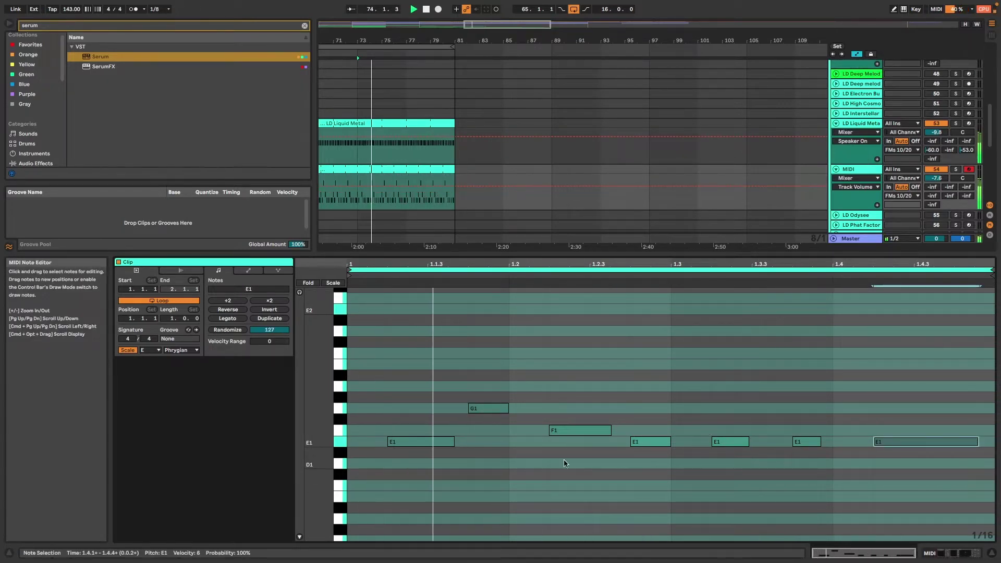
# Stop playback and deactivate all notes in the clip
pyautogui.press('space')
pyautogui.click(488, 408)
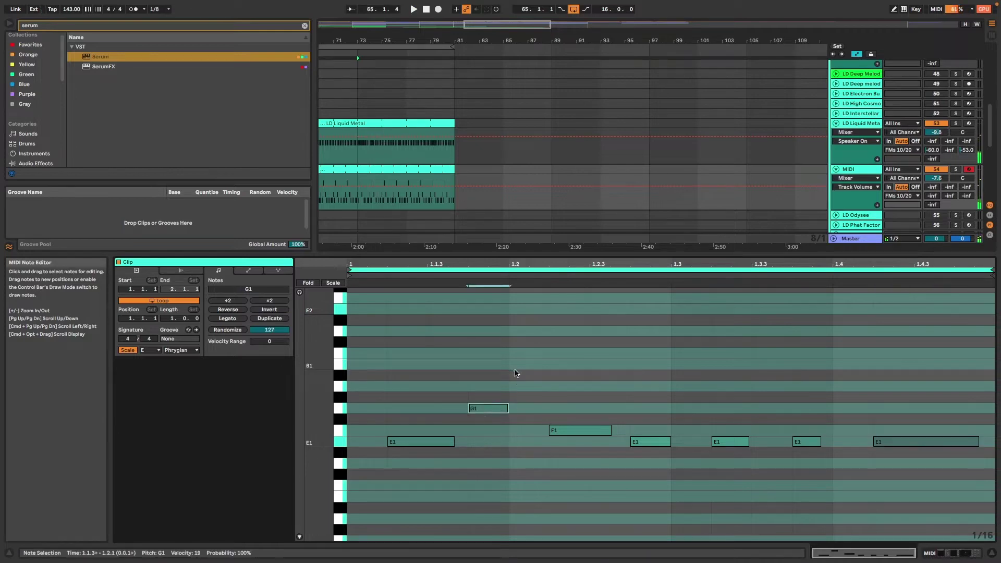
pyautogui.moveTo(413, 369); pyautogui.dragTo(984, 493)
pyautogui.press('0')
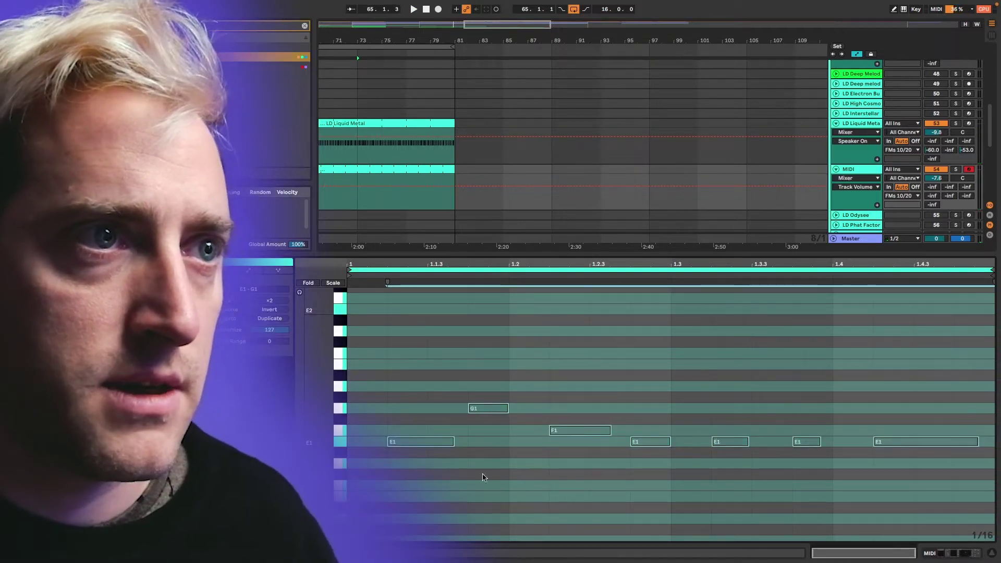
# Reactivate the first E1 note, start playback, and reactivate the F1 note and the E1 note just before beat 1.3
pyautogui.click(420, 440)
pyautogui.press('0')
pyautogui.press('space')
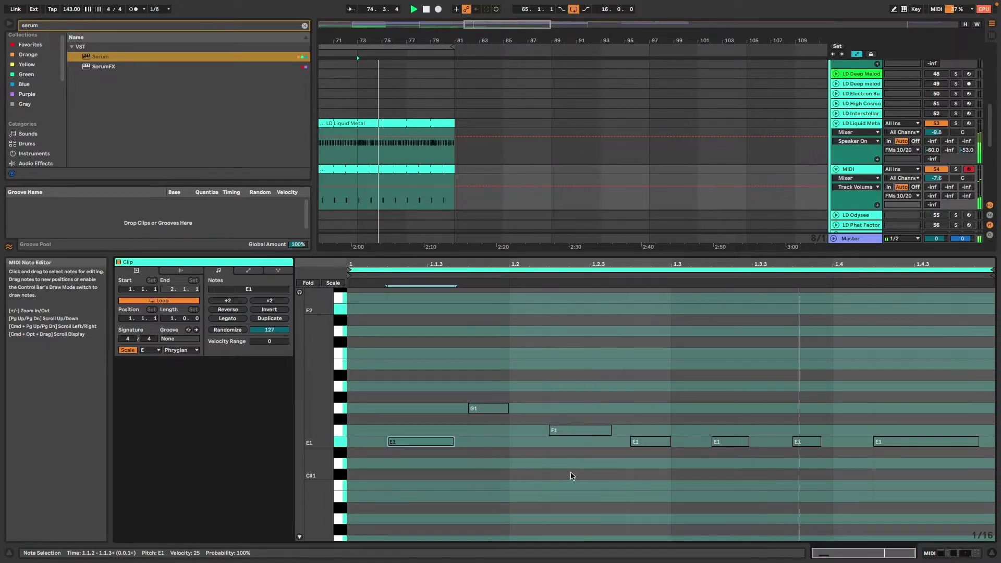
pyautogui.moveTo(571, 472); pyautogui.dragTo(634, 411)
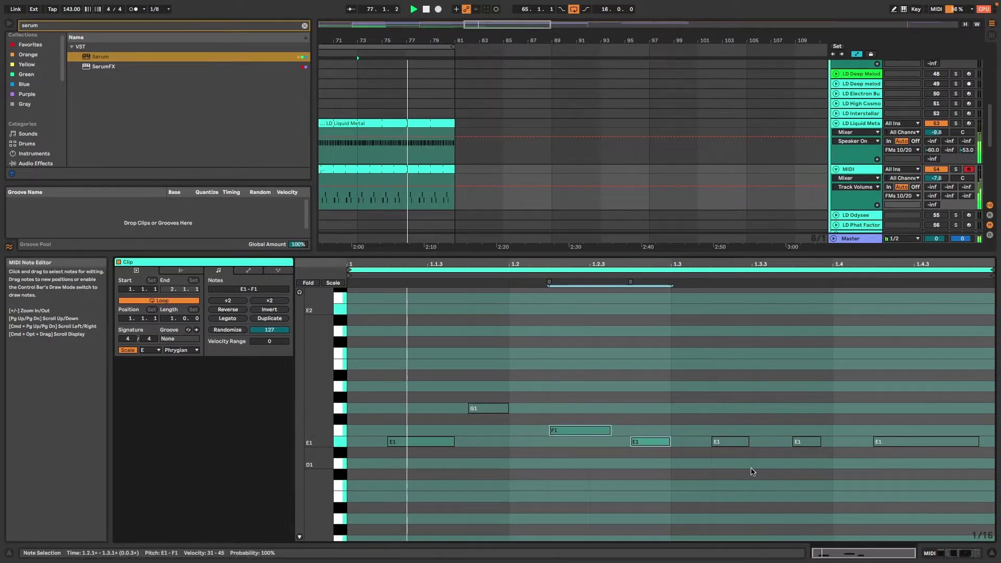
# Replace the two short E1 notes in beat 3 with one longer E1 at 1.3.2, and reactivate the last E1 and G1 notes
pyautogui.moveTo(746, 441); pyautogui.dragTo(821, 442)
pyautogui.click(902, 445)
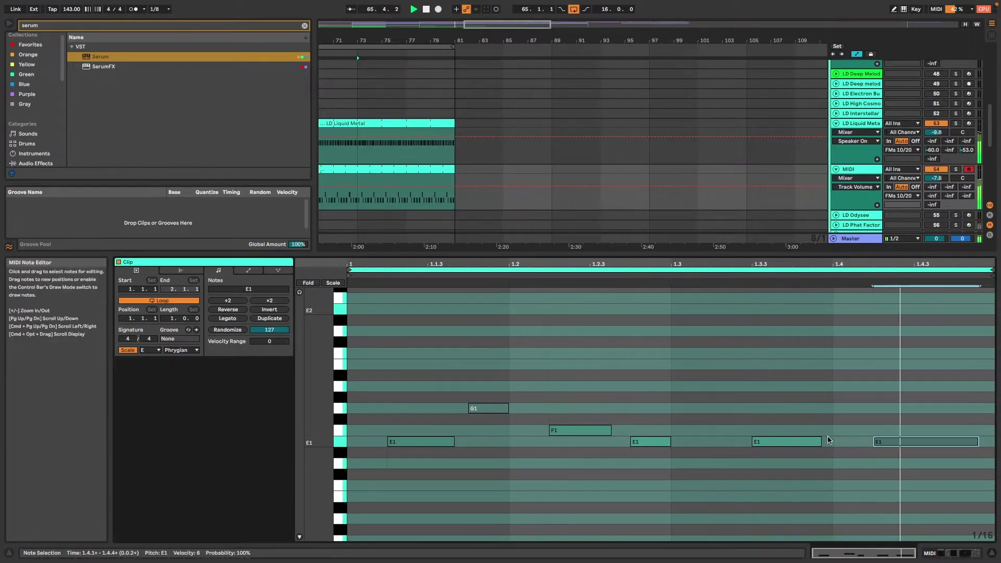
pyautogui.moveTo(784, 443); pyautogui.dragTo(744, 446)
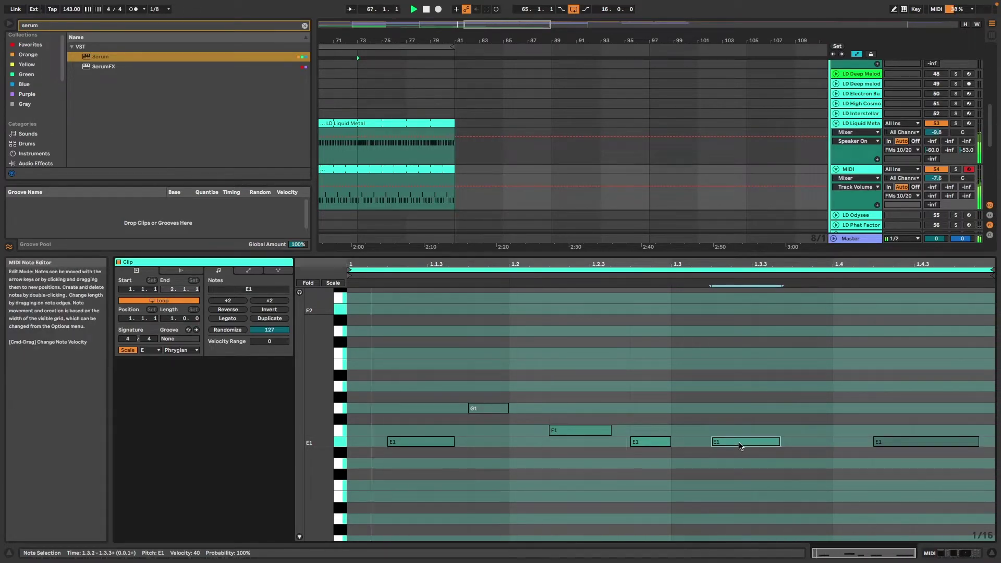
pyautogui.click(496, 409)
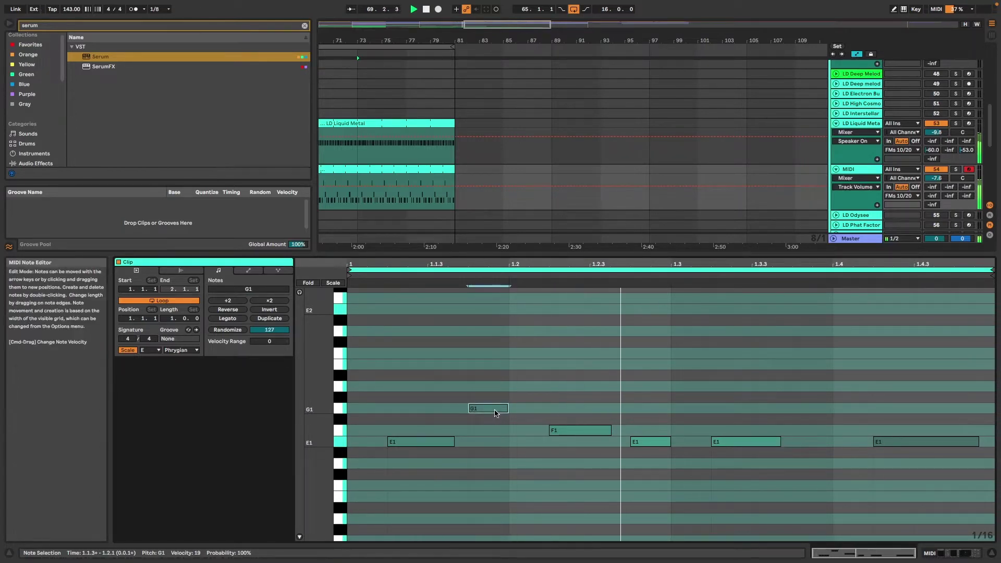
# Fill the gaps in the bar with short E1 notes, lengthening the G1 and trimming the E1 notes before 1.3 and at 1.4.2
pyautogui.rightClick(510, 442)
pyautogui.click(583, 389)
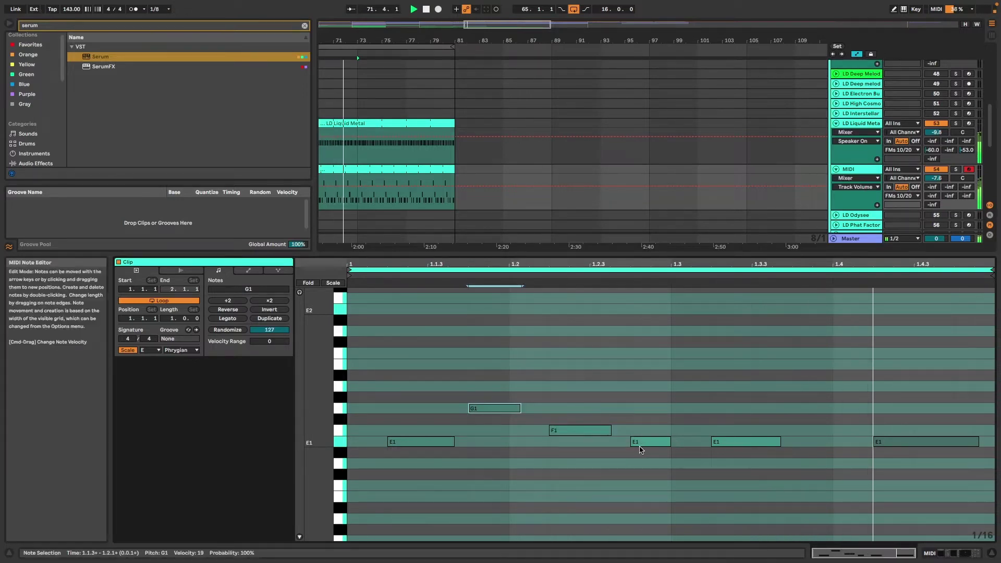
pyautogui.moveTo(668, 441); pyautogui.dragTo(970, 443)
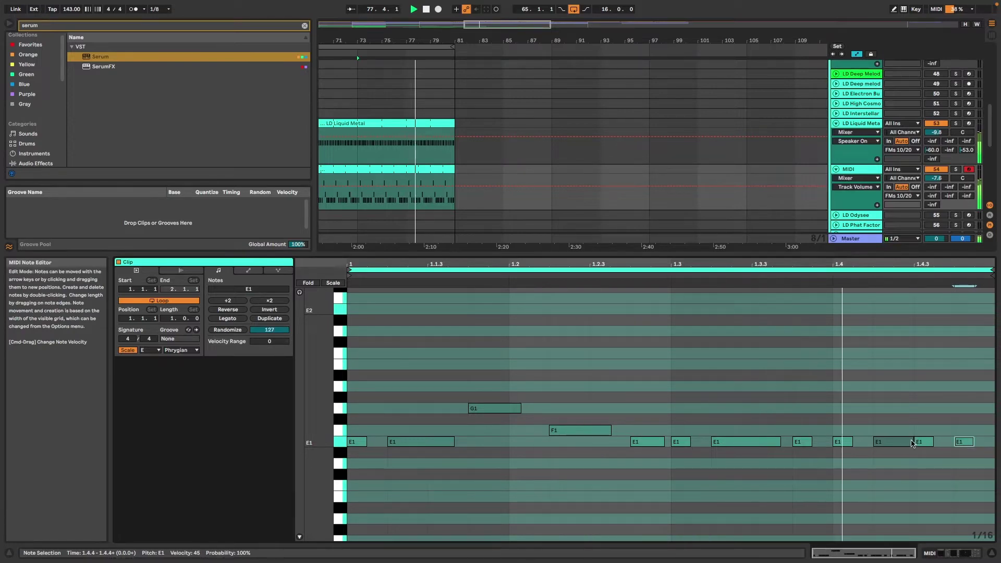
pyautogui.click(912, 443)
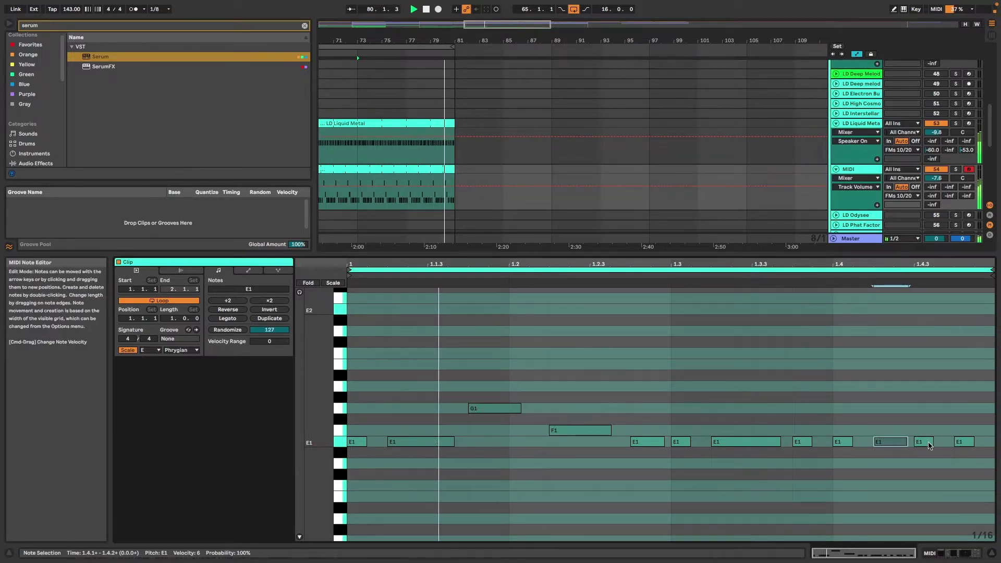
# Restart playback and duplicate the one-bar note loop so the clip becomes two bars long
pyautogui.press('space')
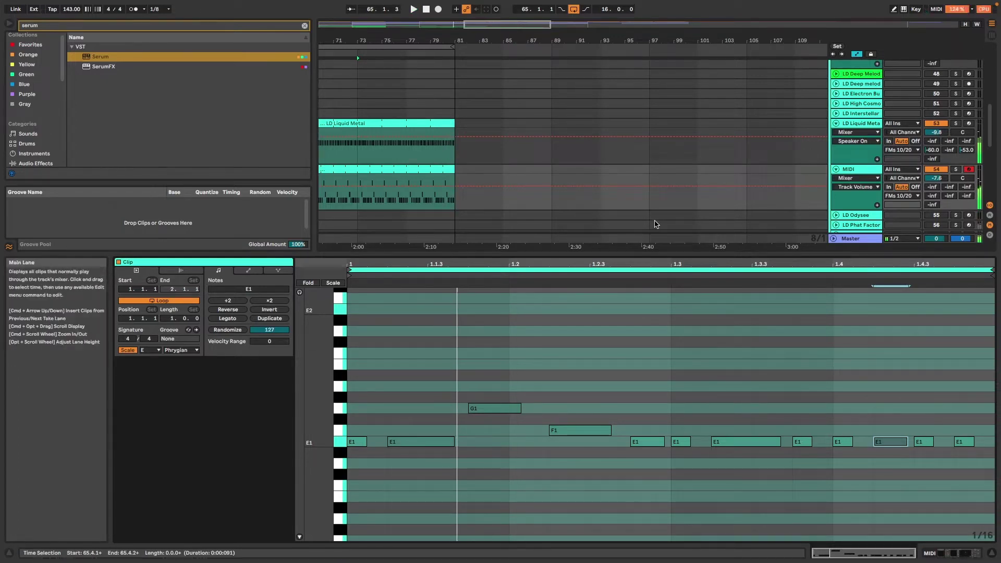
pyautogui.hscroll(-4, 485, 191)
pyautogui.scroll(3, 365, 193)
pyautogui.hscroll(-2, 385, 191)
pyautogui.press('space')
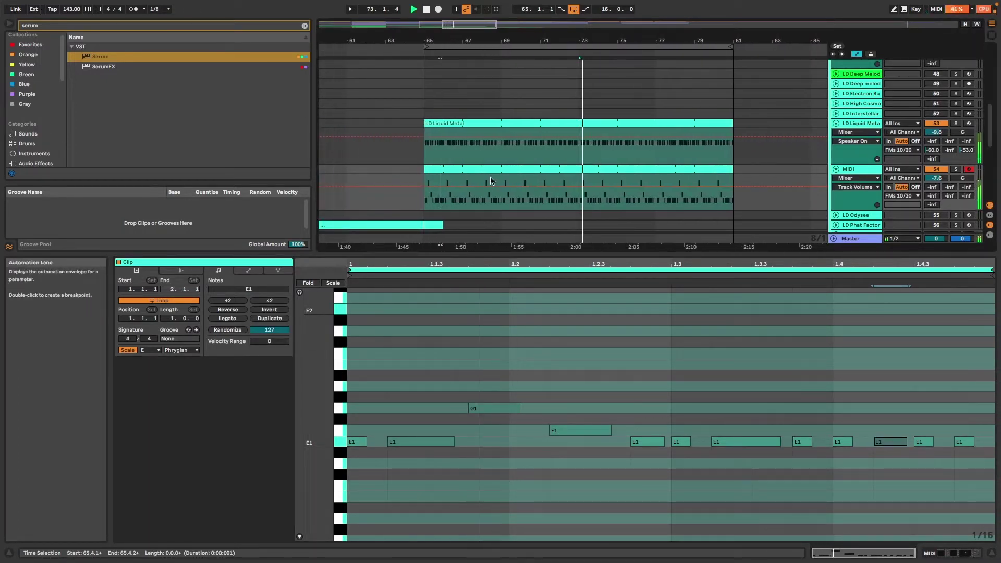
pyautogui.click(269, 318)
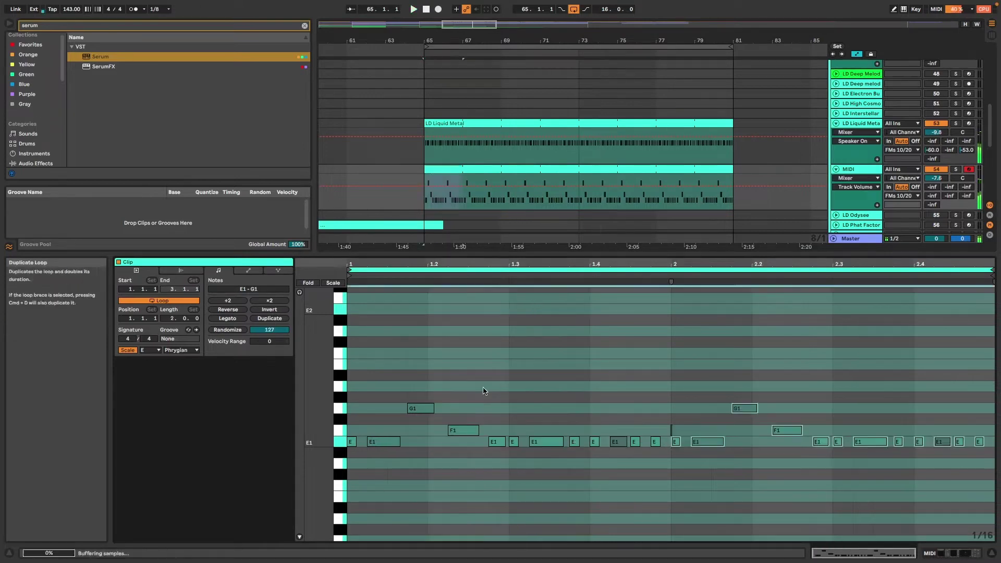
# Shift bar 2's notes after its first E1 a sixteenth later, keeping the long E1 at 2.1.2, and add a short E1 at 2.1.4
pyautogui.moveTo(681, 451); pyautogui.dragTo(990, 397)
pyautogui.press('Right')
pyautogui.click(686, 449)
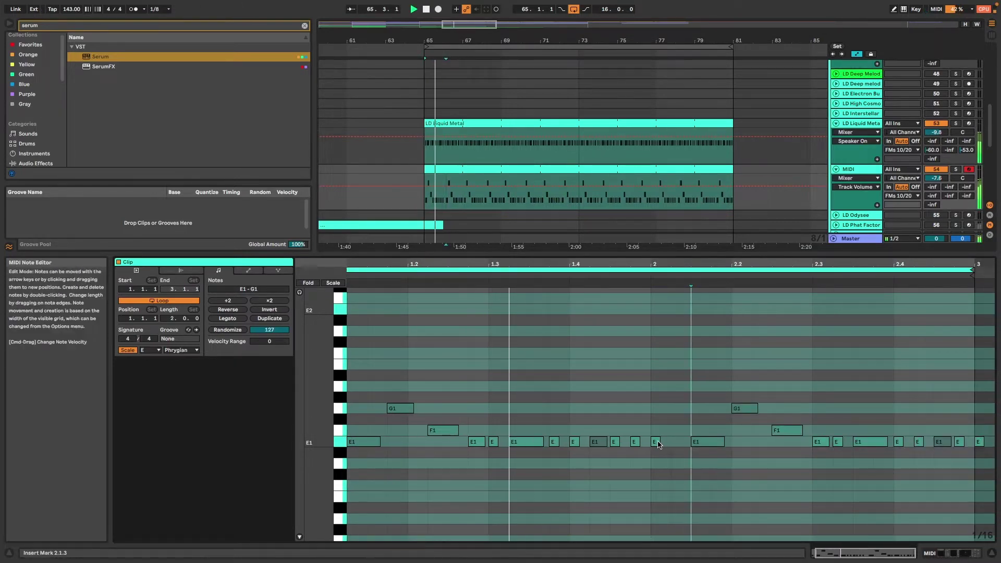
pyautogui.doubleClick(675, 442)
pyautogui.moveTo(714, 444)
pyautogui.mouseDown()
pyautogui.moveTo(695, 444)
pyautogui.moveTo(716, 446)
pyautogui.mouseUp()
pyautogui.doubleClick(732, 442)
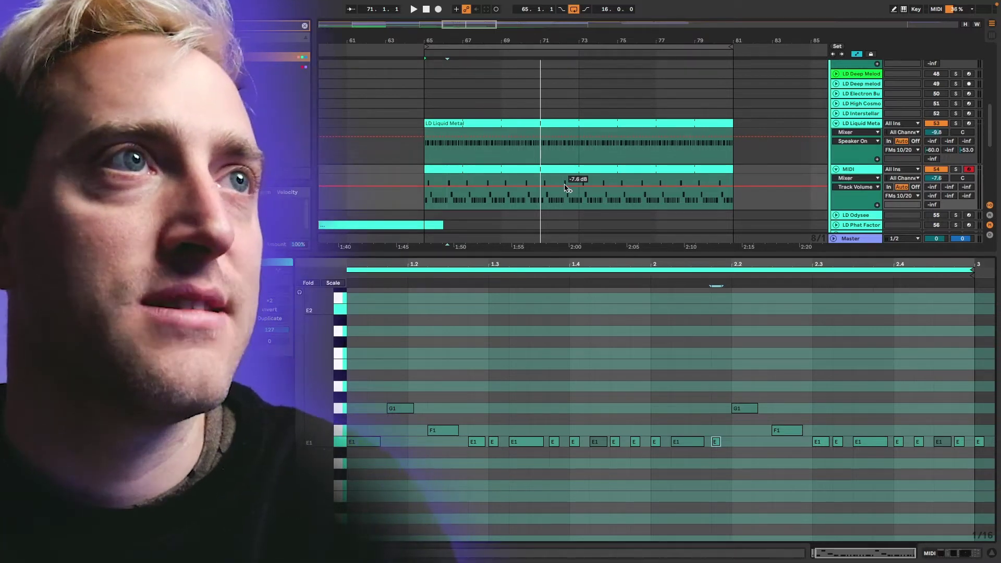
# Duplicate the LD Data Transfer track together with its clips
pyautogui.click(539, 127)
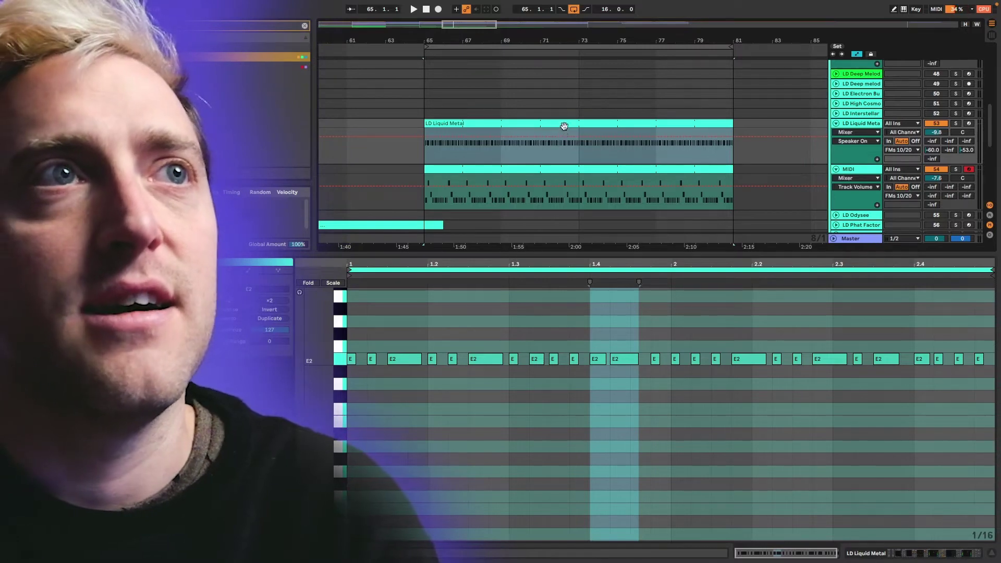
pyautogui.click(592, 171)
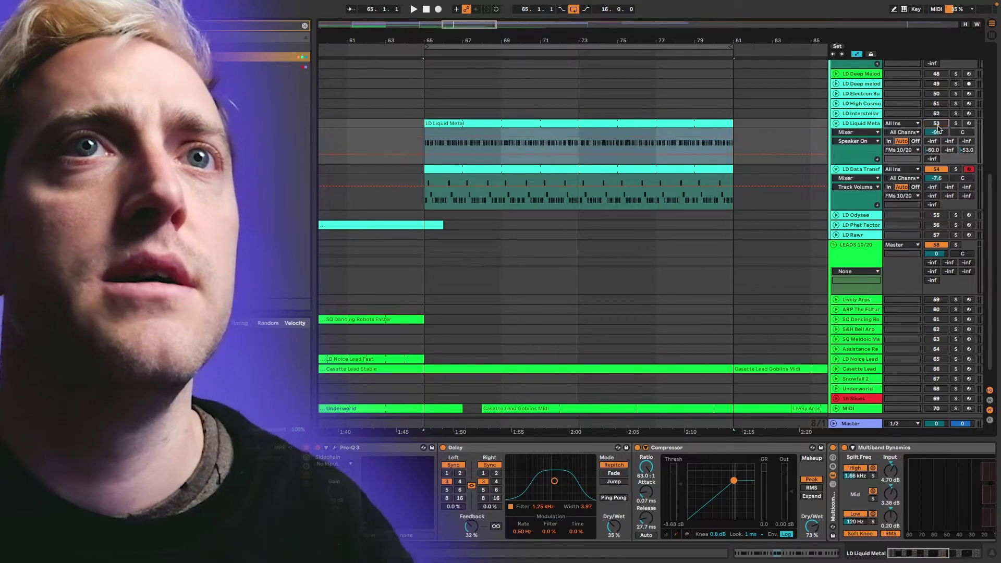
pyautogui.click(867, 171)
pyautogui.scroll(-1, 868, 174)
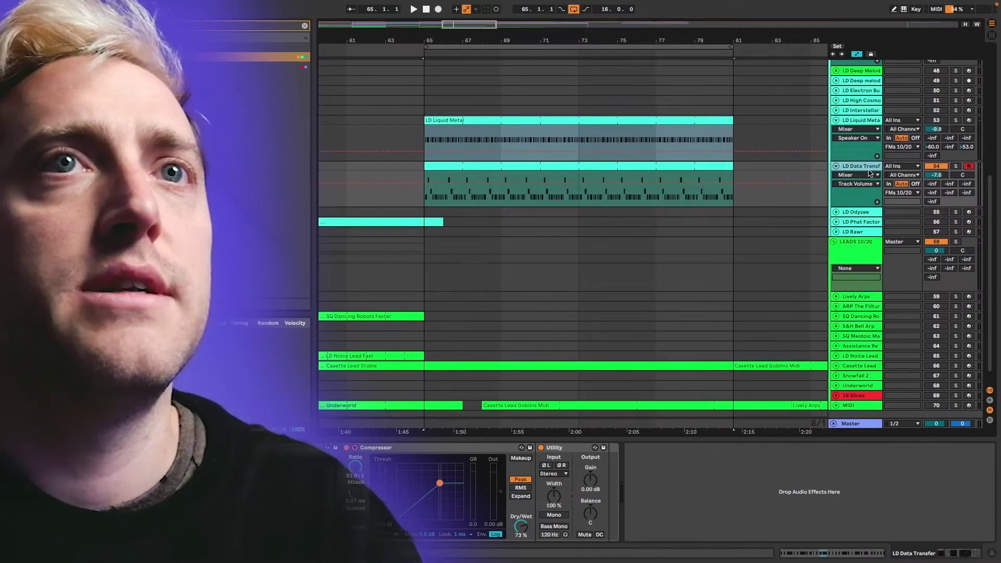
pyautogui.hotkey('ctrl', 'd')
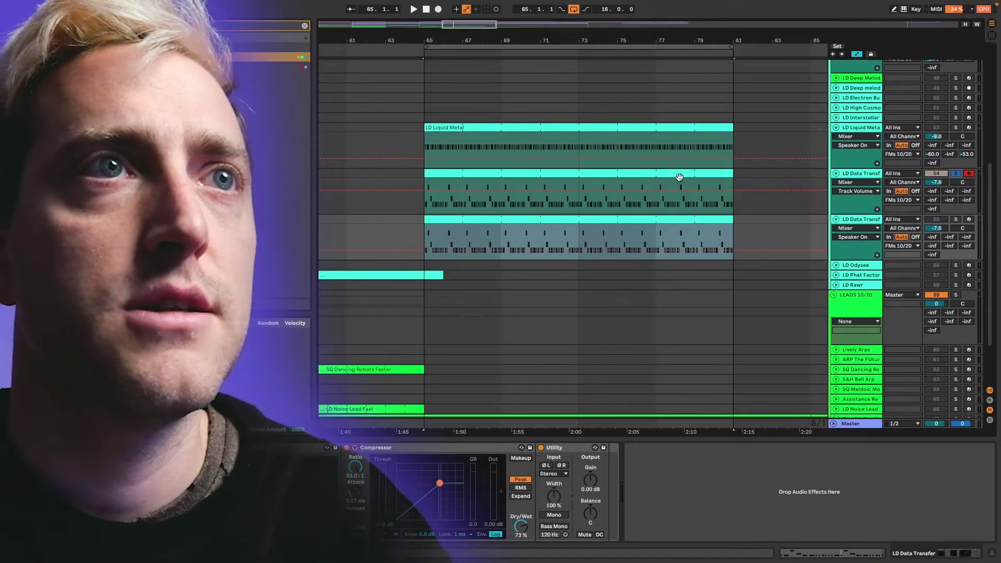
# Enable the Pro-Q 3 low cut on the original LD Data Transfer track and raise its cutoff to about 140 Hz
pyautogui.click(627, 174)
pyautogui.press('super+alt+p')
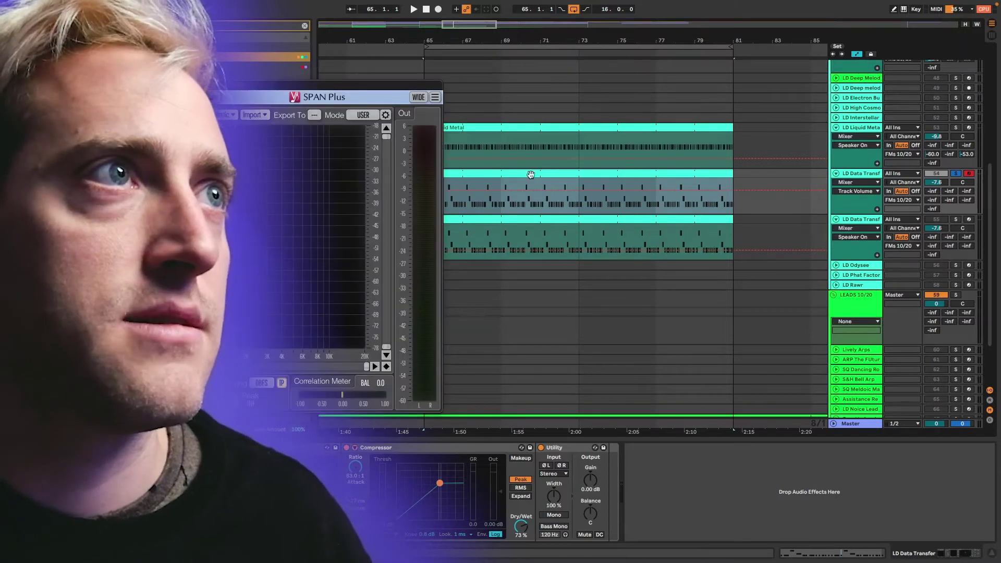
pyautogui.moveTo(351, 89); pyautogui.dragTo(372, 51)
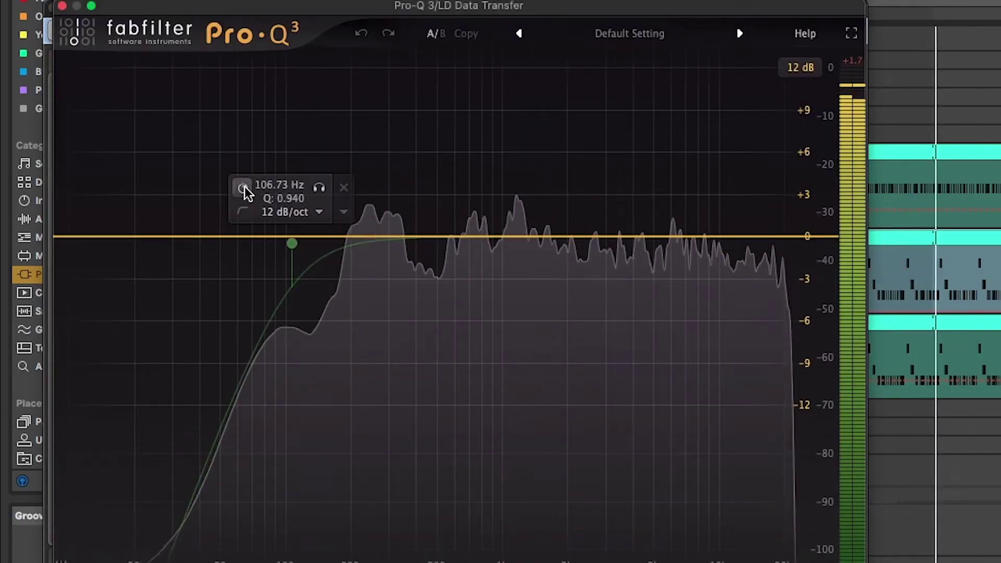
pyautogui.click(253, 187)
pyautogui.moveTo(291, 243); pyautogui.dragTo(317, 243)
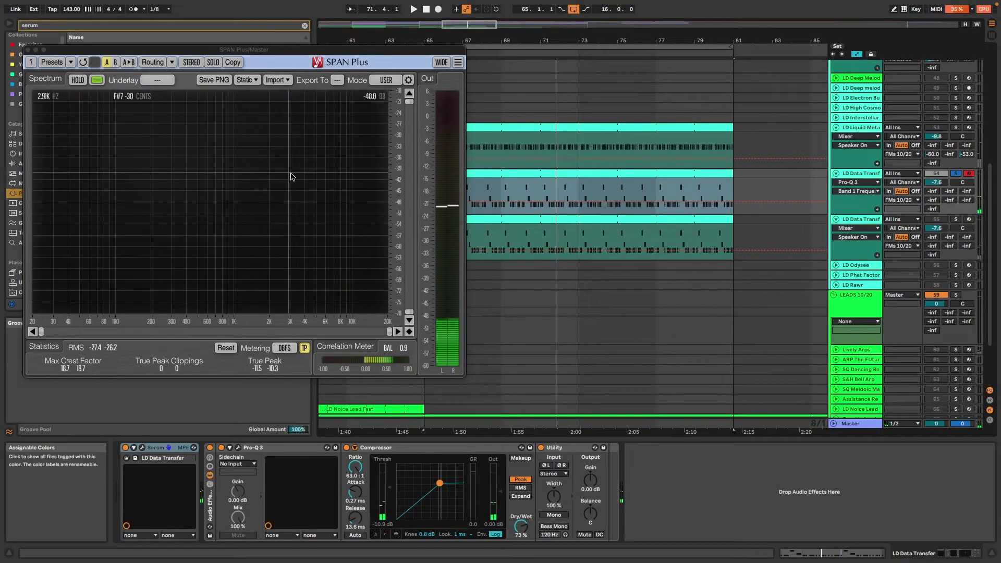
pyautogui.click(238, 448)
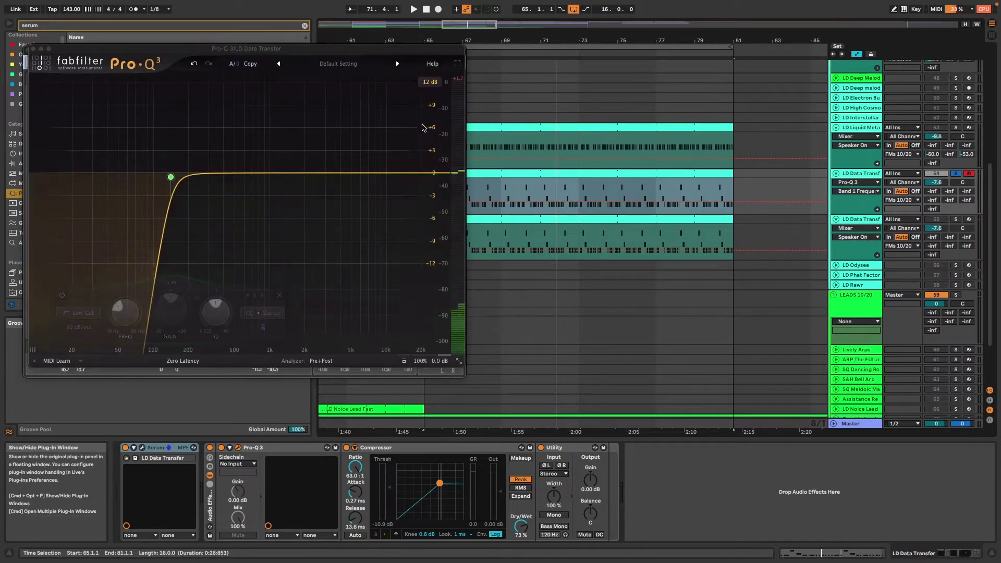
# Raise the Compressor threshold to -7.58 dB and set the original LD Data Transfer track's volume to -7.9 dB while listening
pyautogui.moveTo(364, 175); pyautogui.dragTo(371, 122)
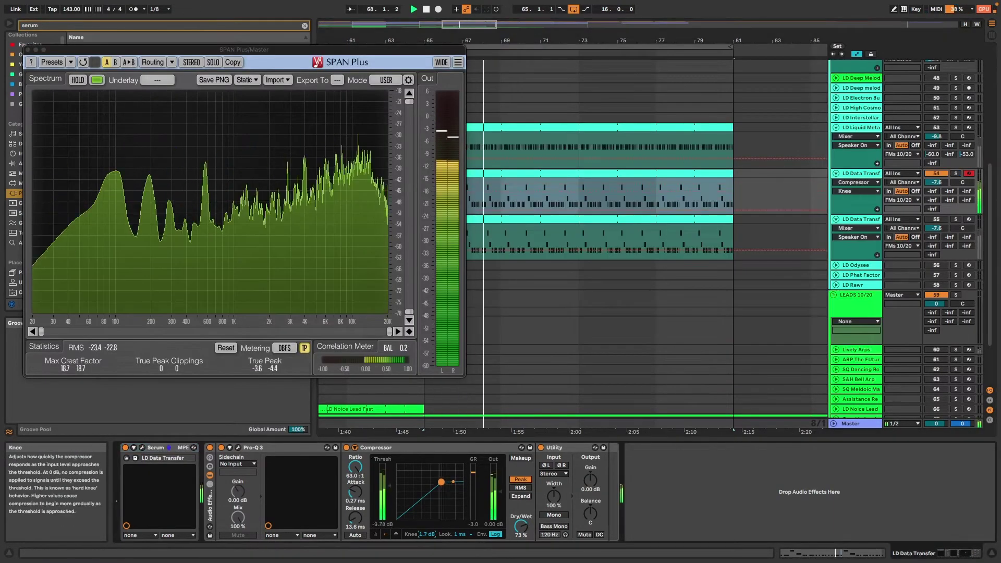
pyautogui.press('space')
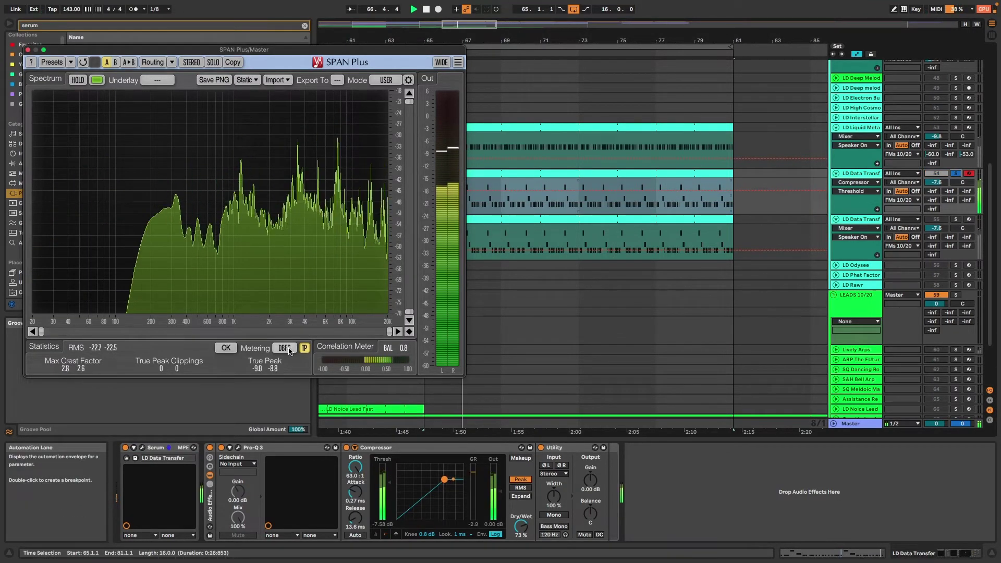
pyautogui.moveTo(942, 187); pyautogui.dragTo(941, 189)
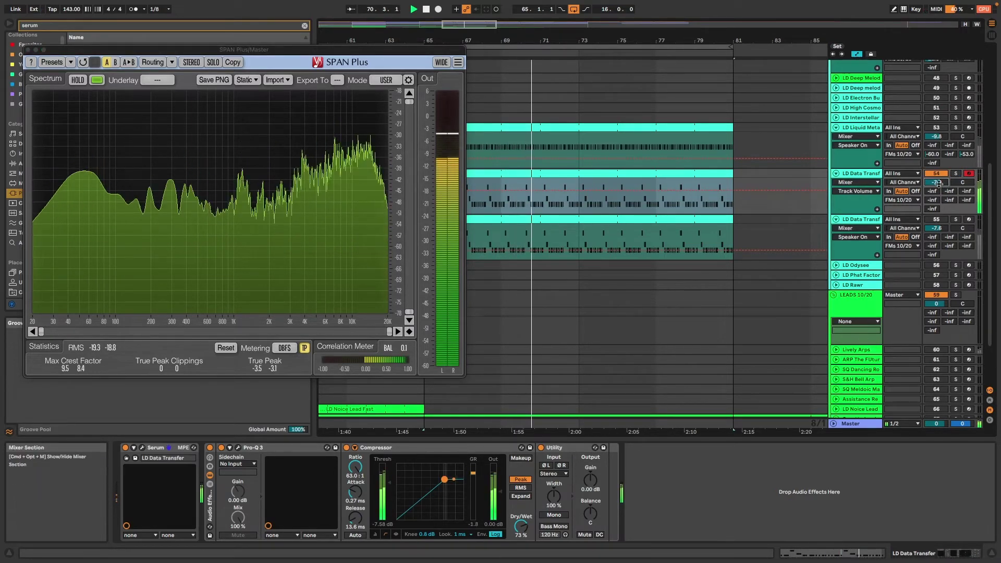
pyautogui.moveTo(939, 185); pyautogui.dragTo(939, 184)
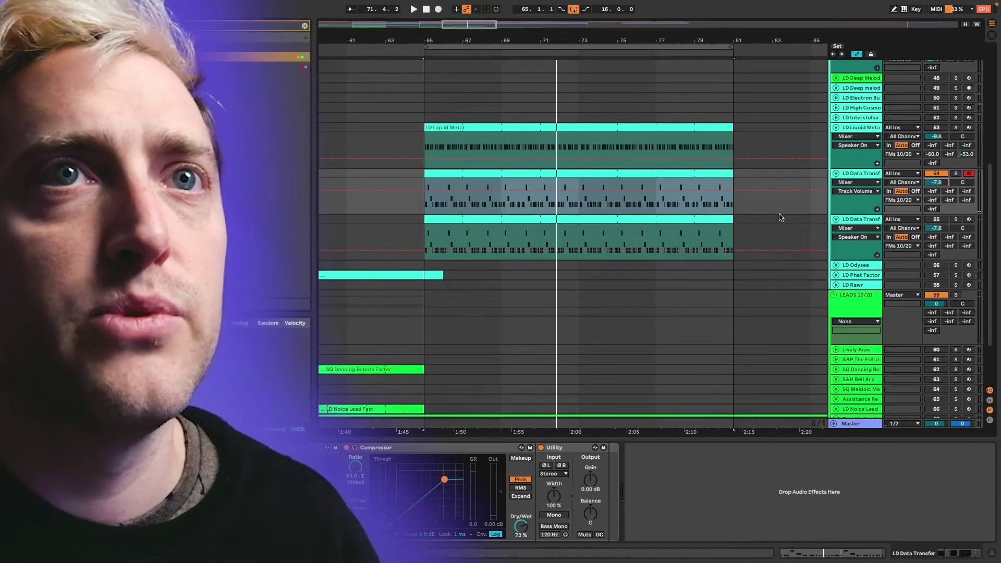
# Activate the duplicated LD Data Transfer track and delete all notes from its clips
pyautogui.keyDown('shift'); pyautogui.click(941, 219); pyautogui.keyUp('shift')
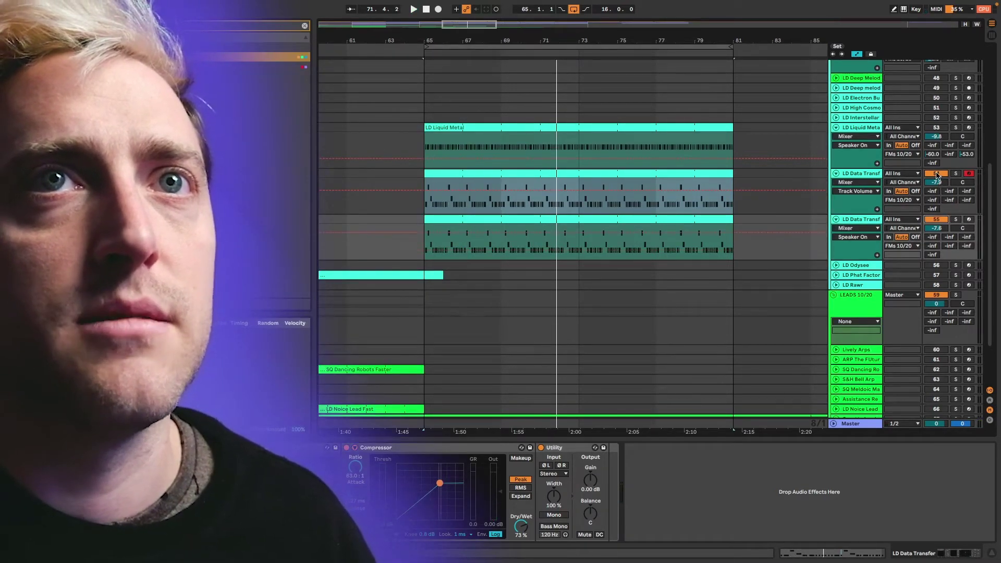
pyautogui.click(598, 221)
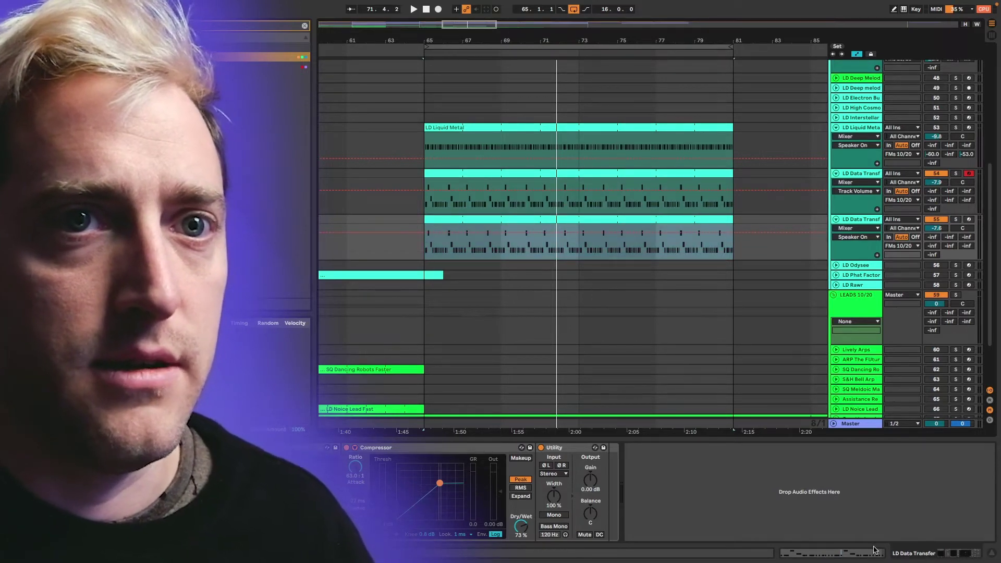
pyautogui.hotkey('shift', 'Tab')
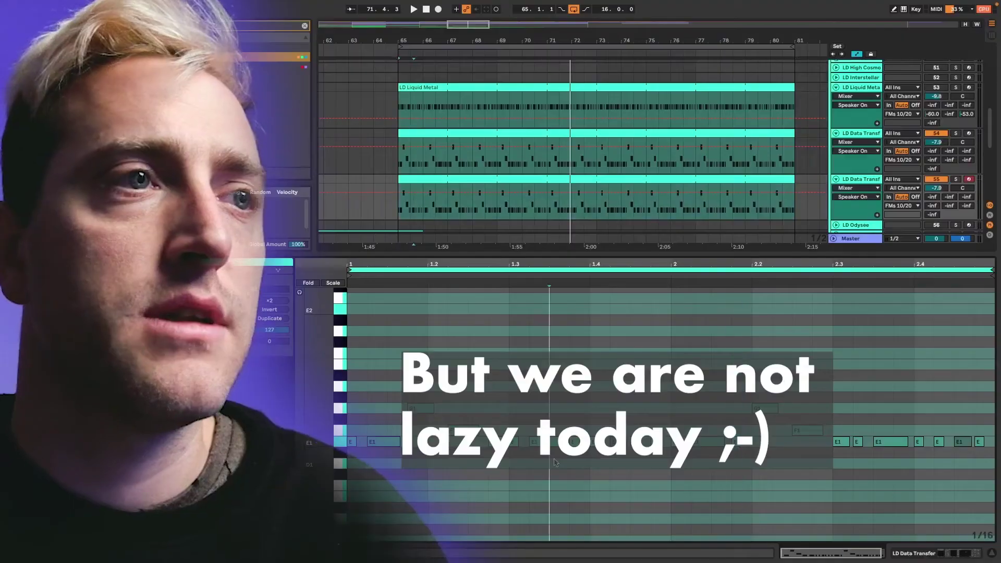
pyautogui.press('super+a')
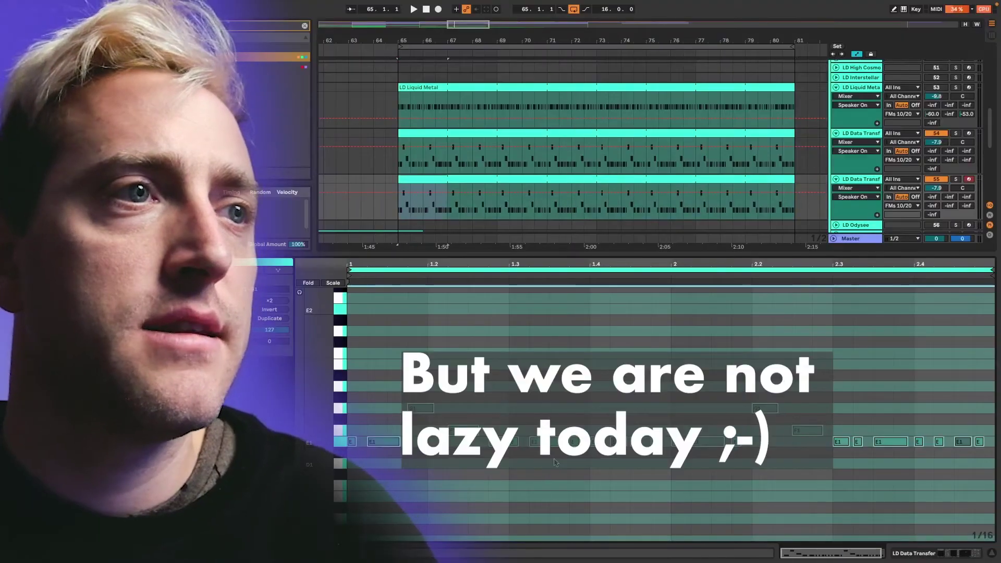
pyautogui.press('Delete')
pyautogui.click(516, 178)
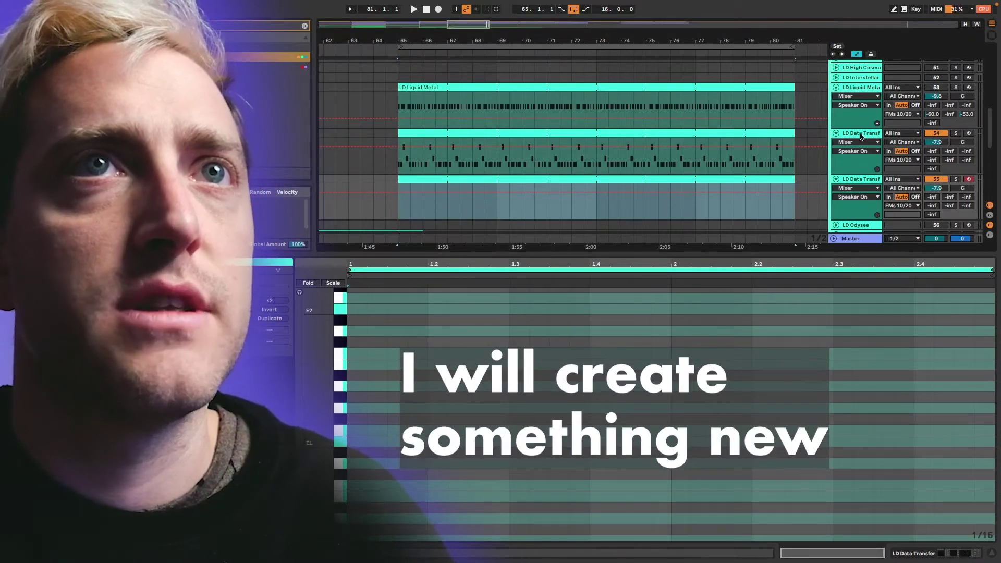
# Audition Serum presets on the duplicated track during playback, choose LD Inner Maniac and close the synth window
pyautogui.press('space')
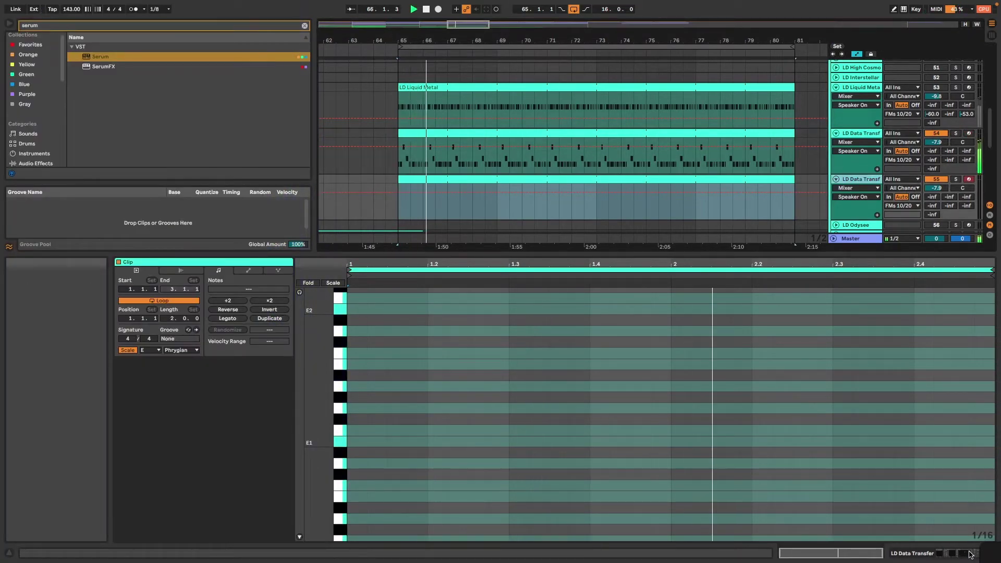
pyautogui.click(938, 551)
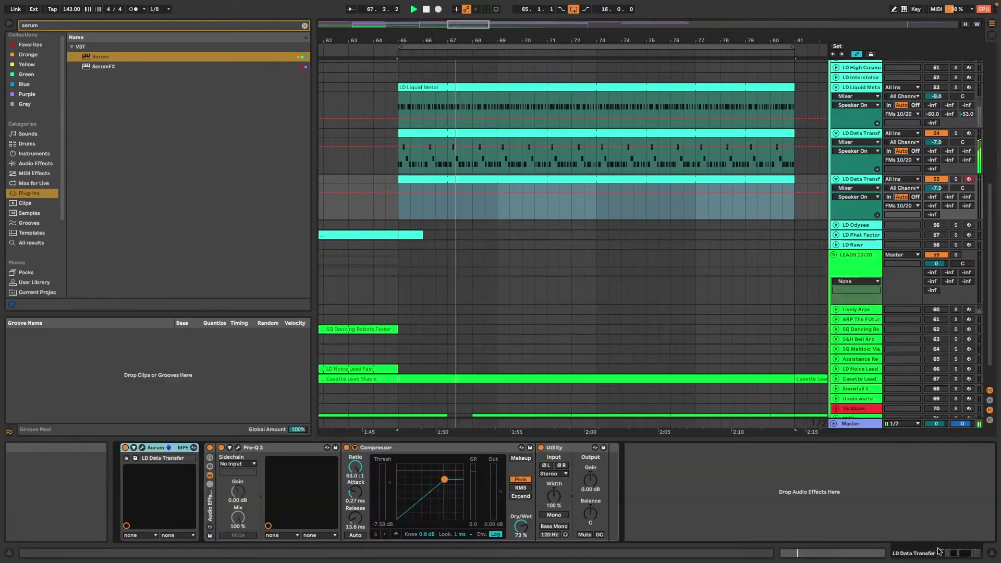
pyautogui.click(142, 447)
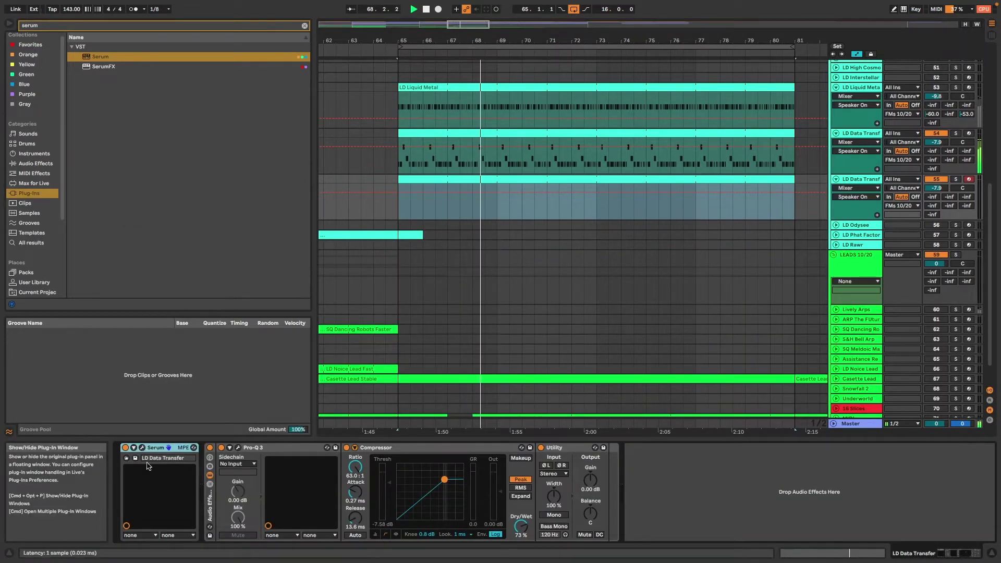
pyautogui.click(782, 57)
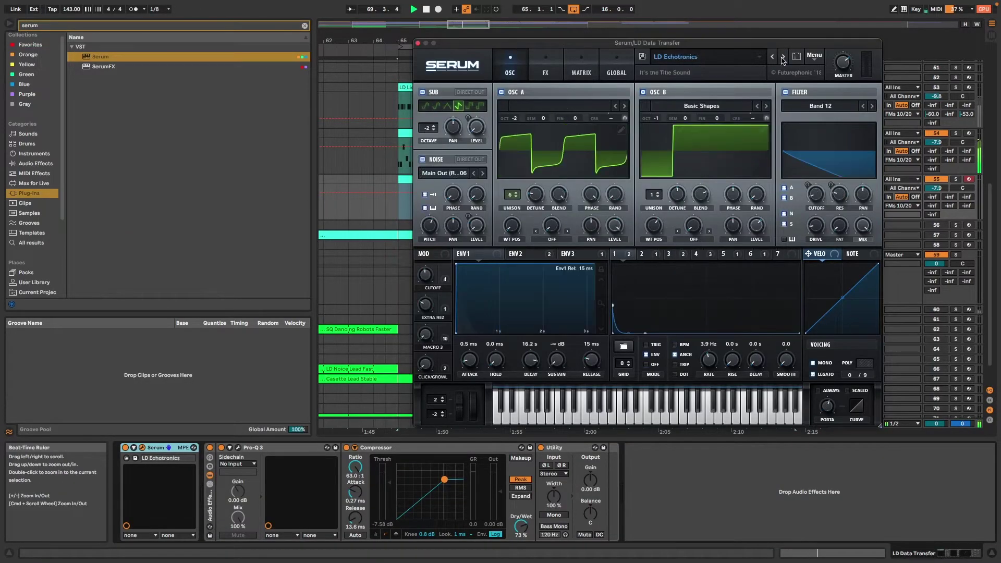
pyautogui.click(783, 57)
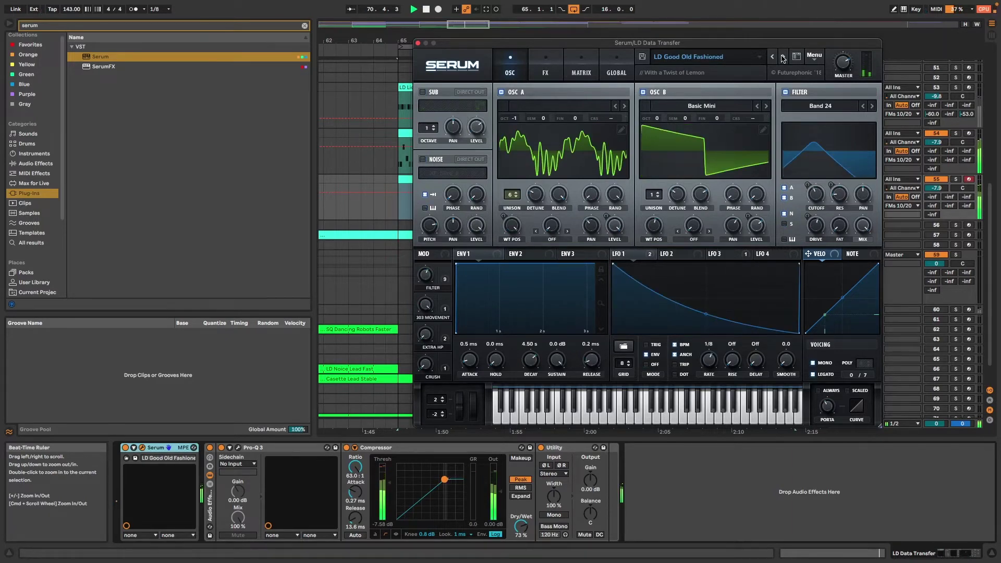
pyautogui.click(783, 58)
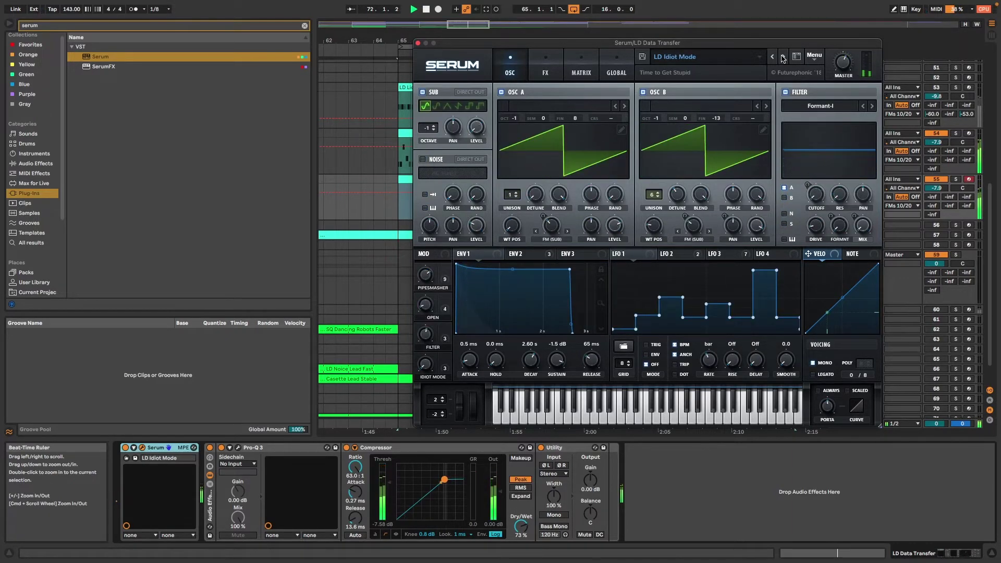
pyautogui.click(782, 58)
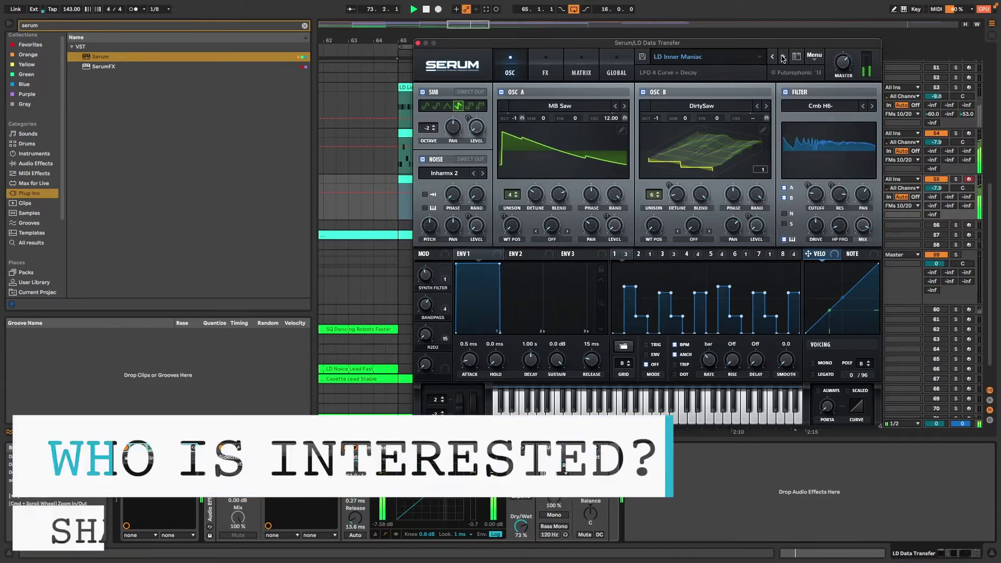
pyautogui.click(418, 43)
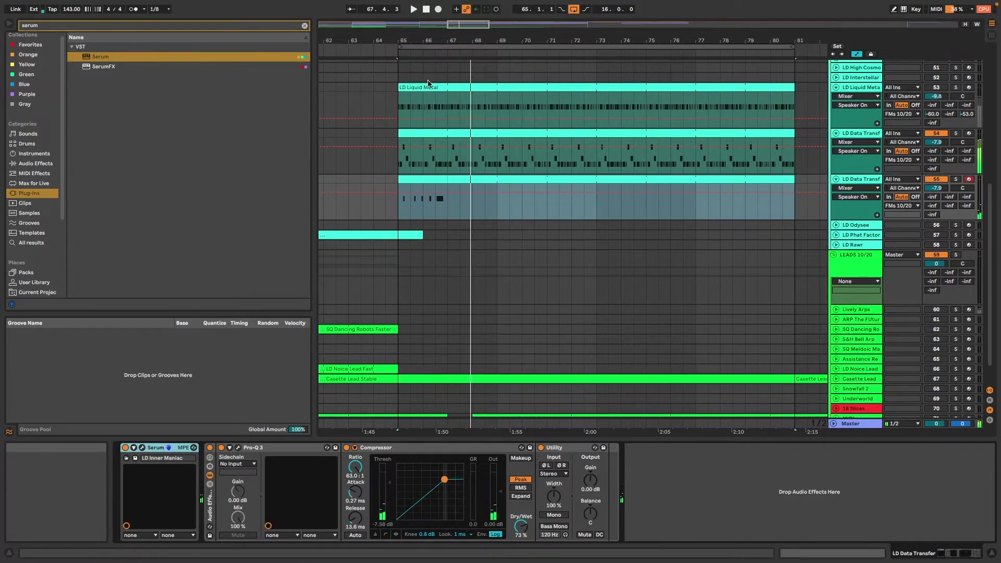
# Extend the duplicated LD Data Transfer track's part past bar 81 with a copy of its clip
pyautogui.scroll(-4, 476, 182)
pyautogui.hotkey('ctrl', 'd')
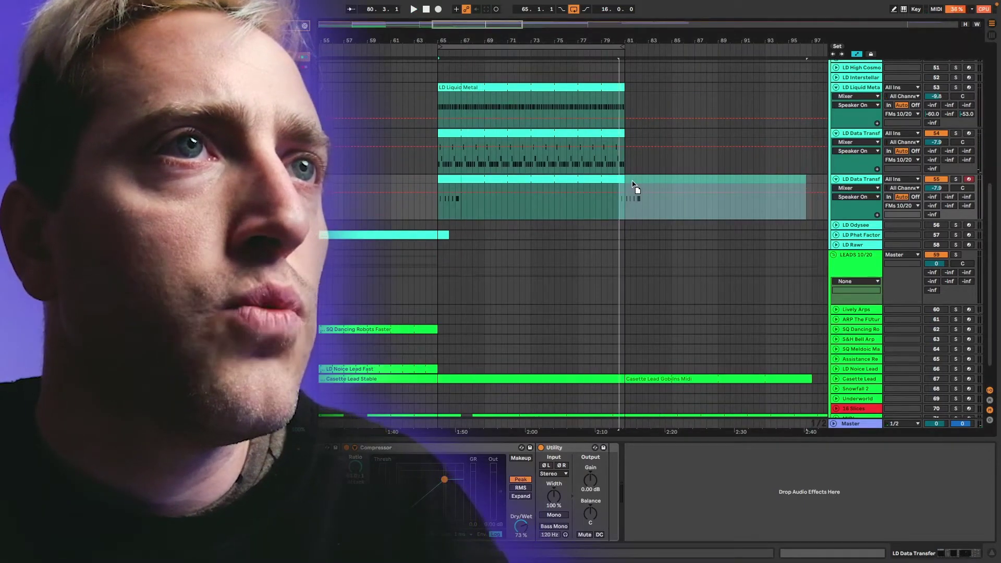
pyautogui.moveTo(634, 183); pyautogui.dragTo(439, 180)
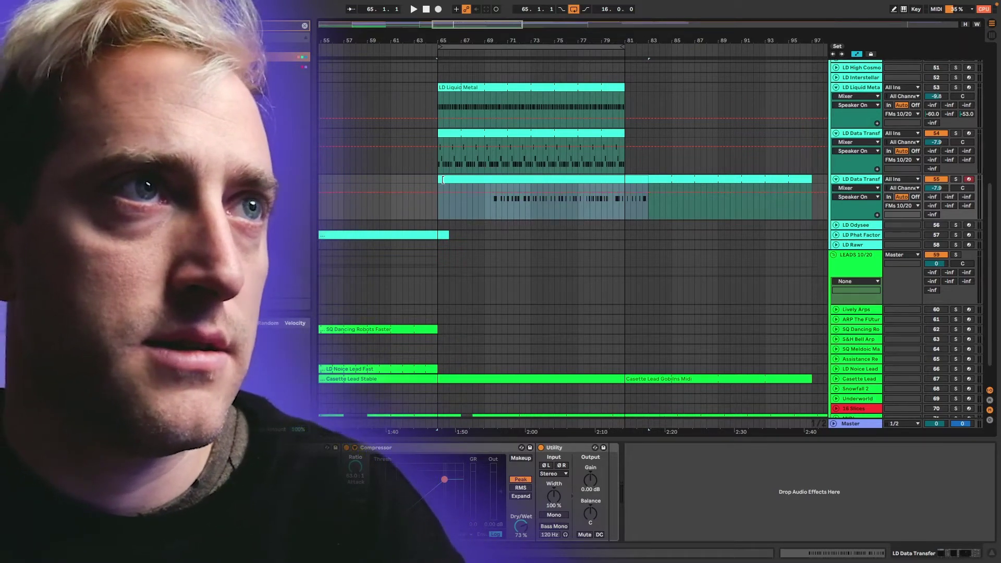
pyautogui.moveTo(473, 181); pyautogui.dragTo(447, 186)
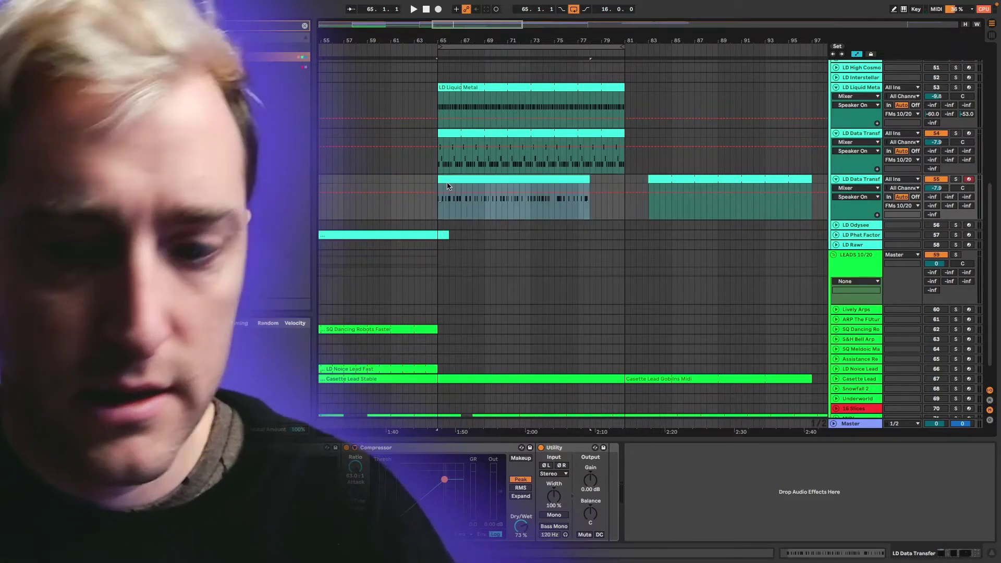
pyautogui.hotkey('ctrl', 'z')
pyautogui.hotkey('ctrl', 'z')
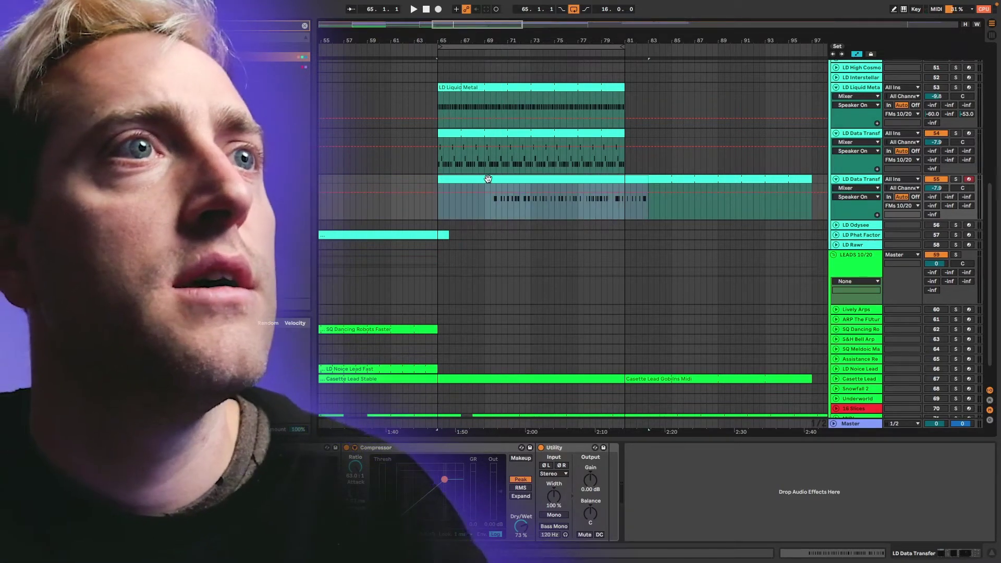
# Open the duplicated track's recorded clip in the note editor and select all its notes
pyautogui.click(867, 553)
pyautogui.click(638, 386)
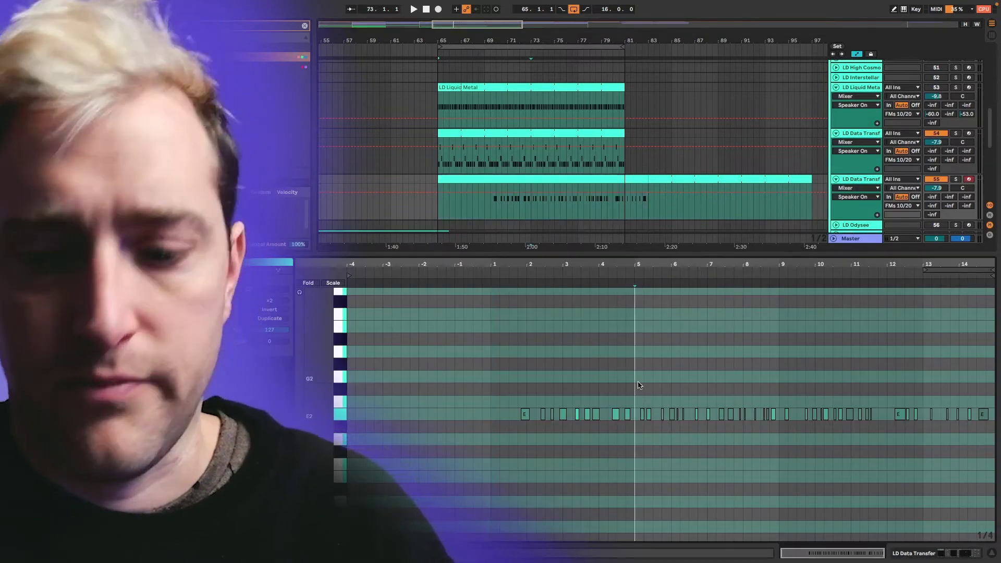
pyautogui.hotkey('ctrl', 'a')
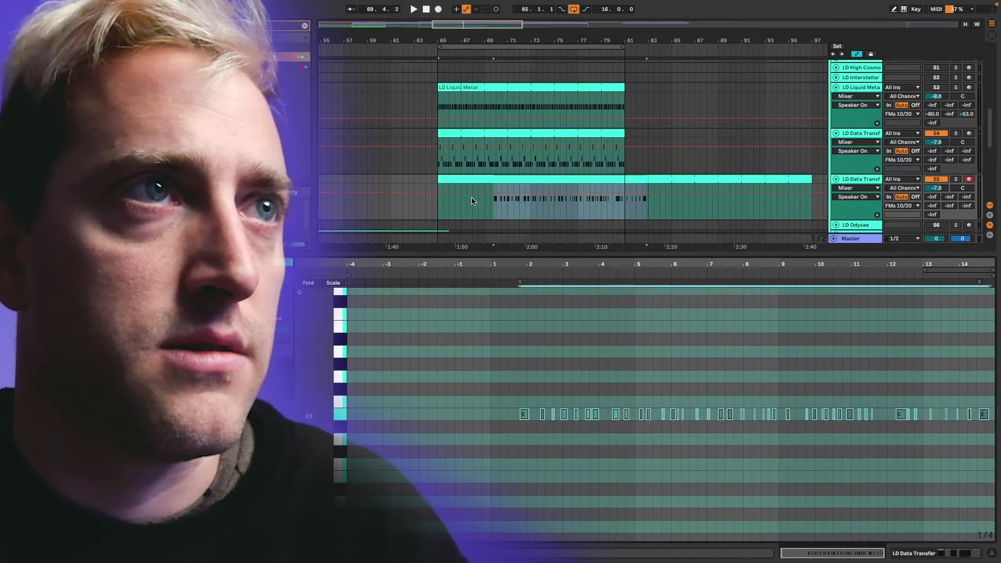
# Play the arrangement with the recorded part and set the duplicated LD Data Transfer track's volume to -9.4 dB
pyautogui.click(471, 200)
pyautogui.press('space')
pyautogui.scroll(3, 503, 194)
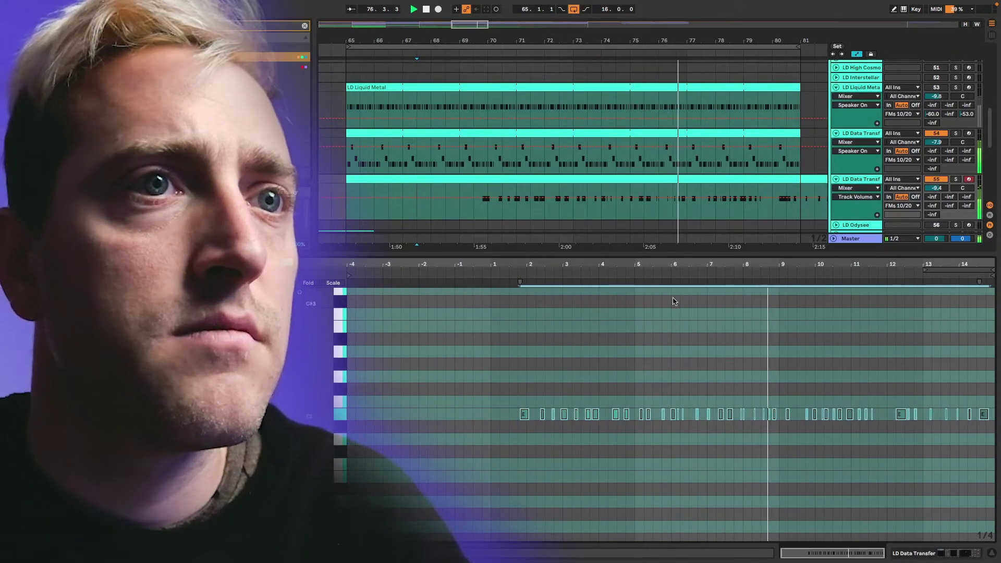
# Set the recorded clip to loop the section from its bar 5 to bar 9 and play it back
pyautogui.click(635, 370)
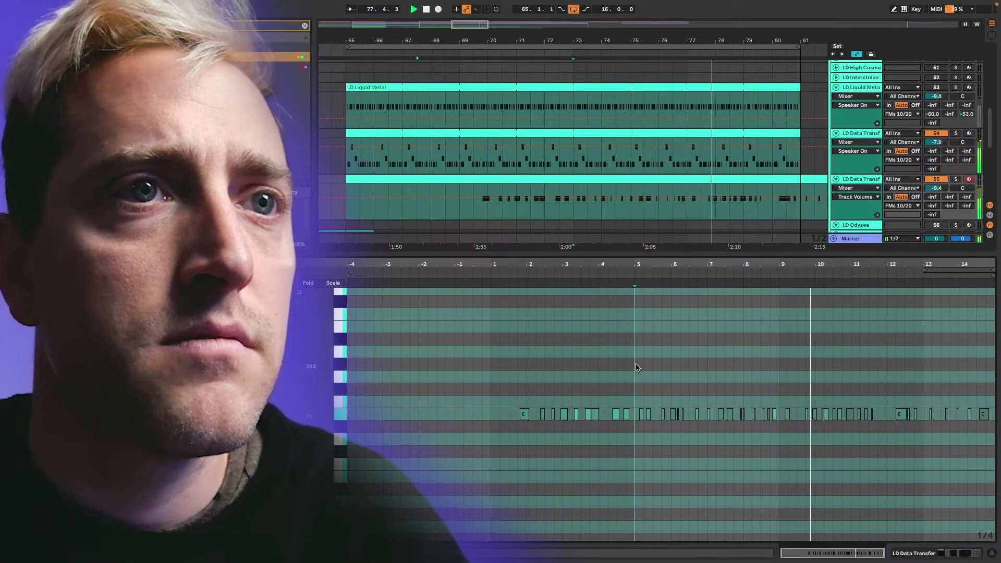
pyautogui.moveTo(637, 364); pyautogui.dragTo(777, 398)
pyautogui.hotkey('ctrl', 'l')
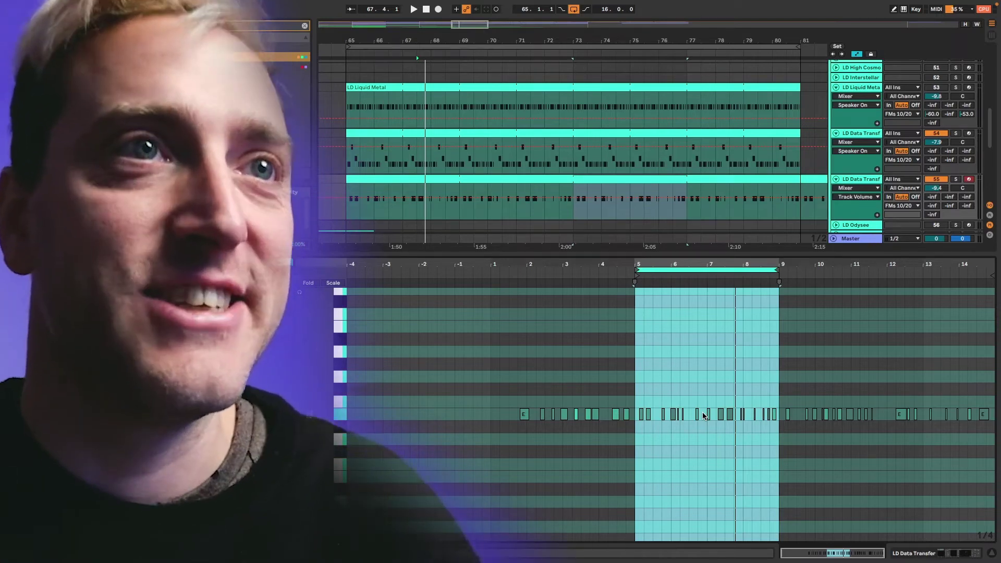
pyautogui.press('space')
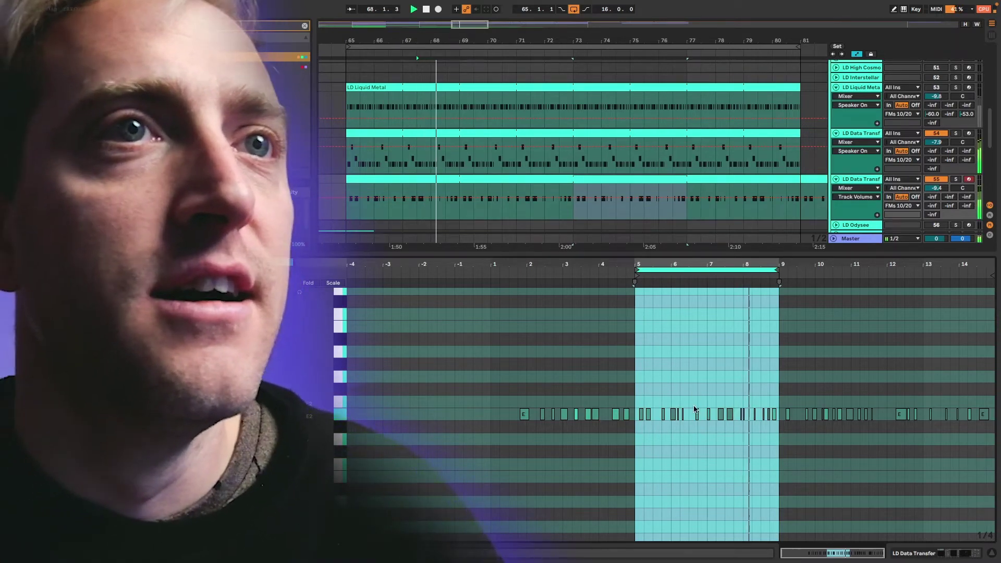
pyautogui.scroll(3, 692, 407)
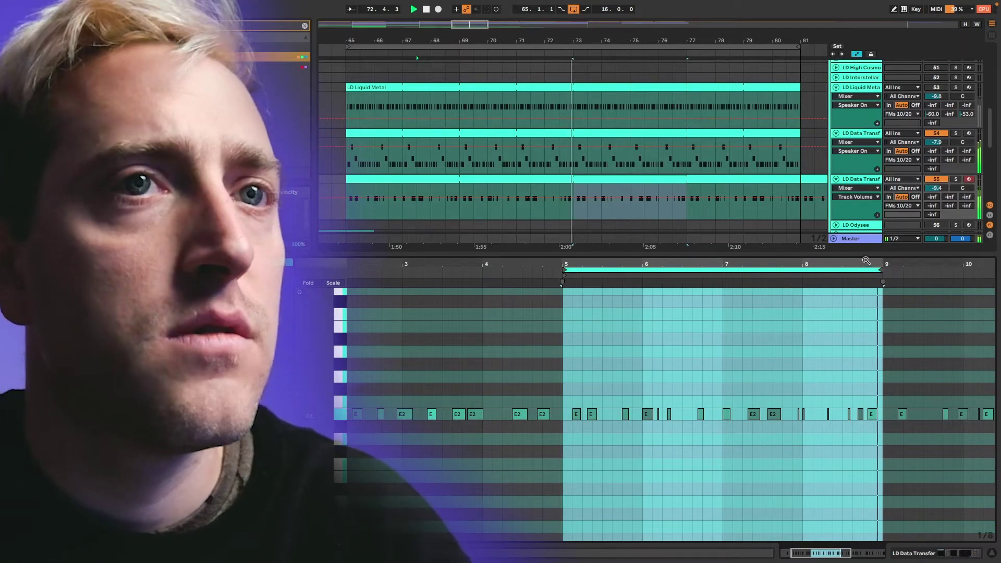
pyautogui.scroll(5, 615, 201)
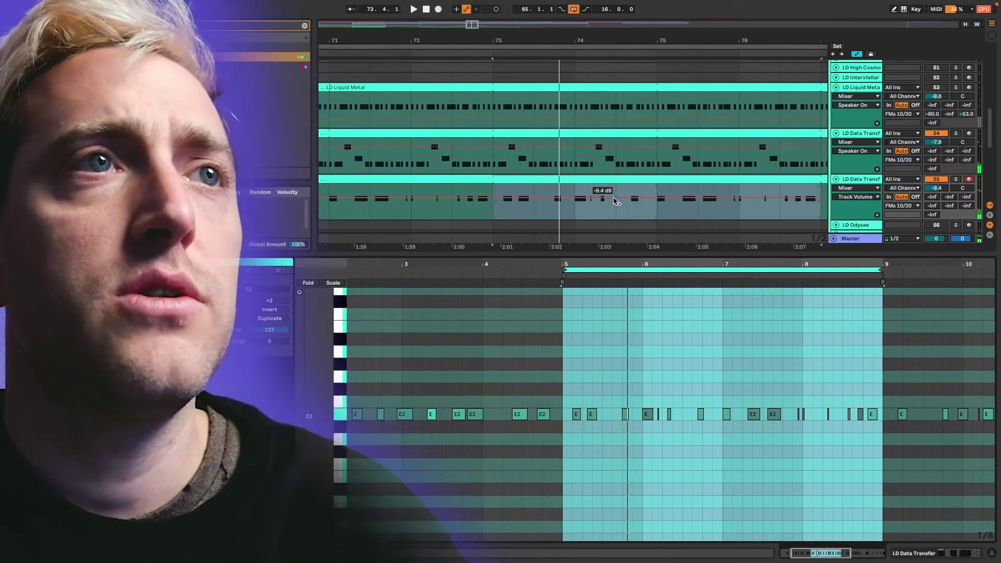
# Select the four-bar section from bar 73 to bar 77 on the duplicated track
pyautogui.scroll(-1, 616, 201)
pyautogui.click(554, 179)
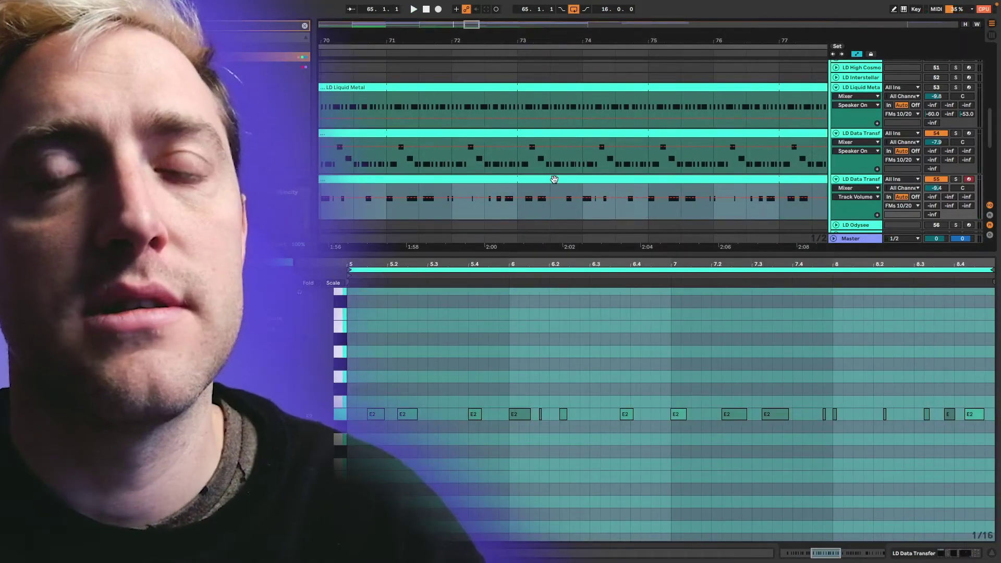
pyautogui.scroll(-3, 557, 198)
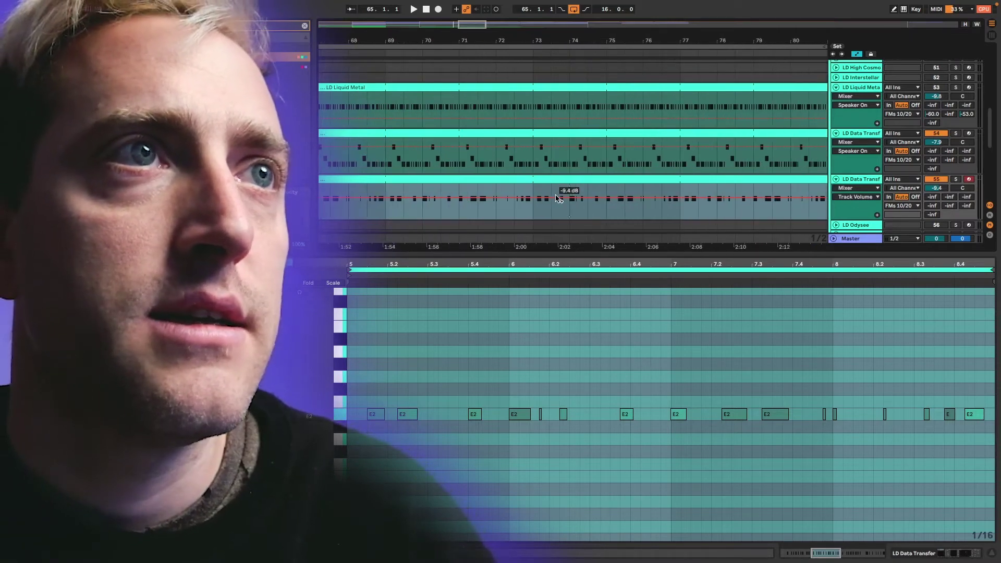
pyautogui.click(546, 212)
pyautogui.scroll(4, 532, 212)
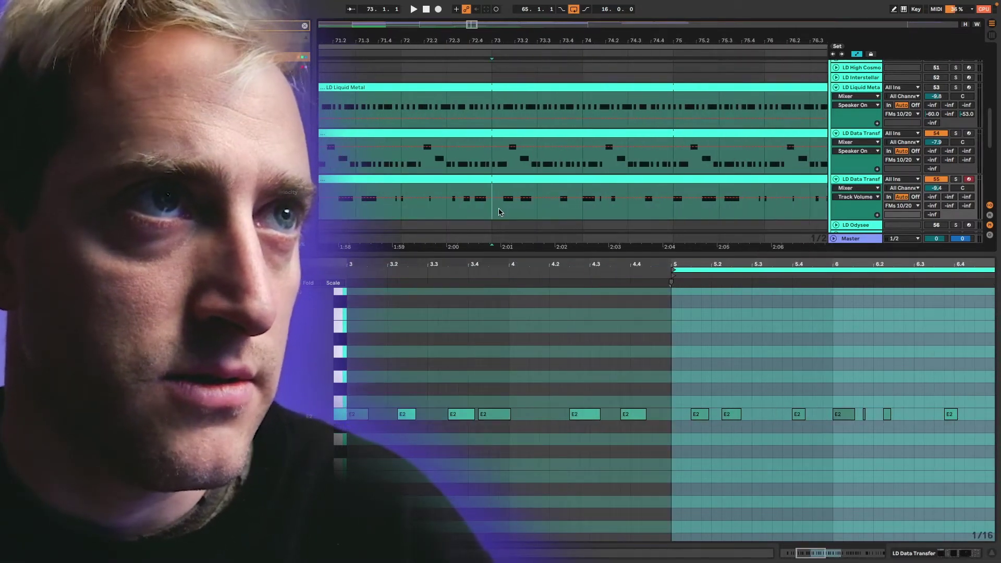
pyautogui.scroll(-2, 524, 212)
pyautogui.scroll(-2, 609, 211)
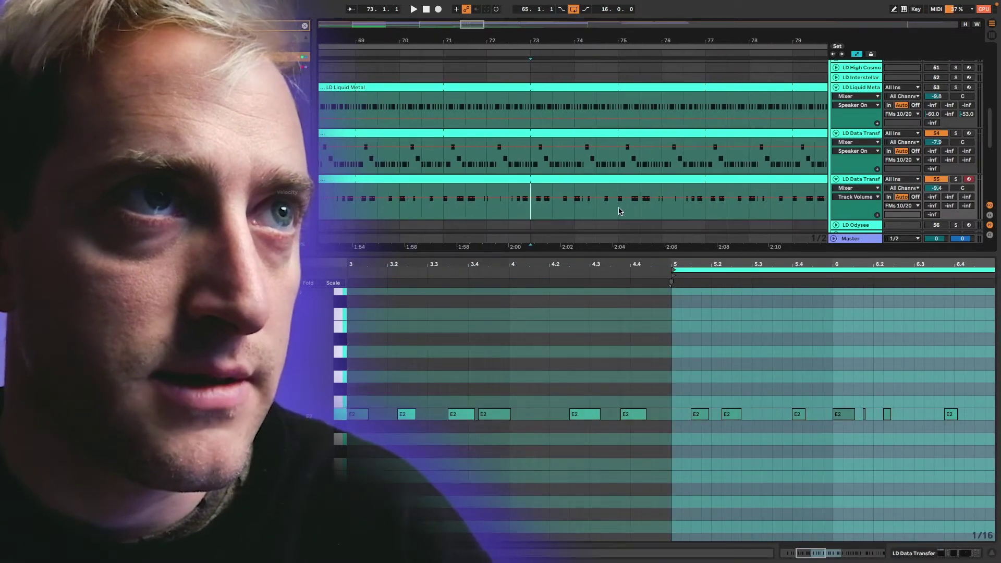
pyautogui.moveTo(706, 212); pyautogui.dragTo(517, 205)
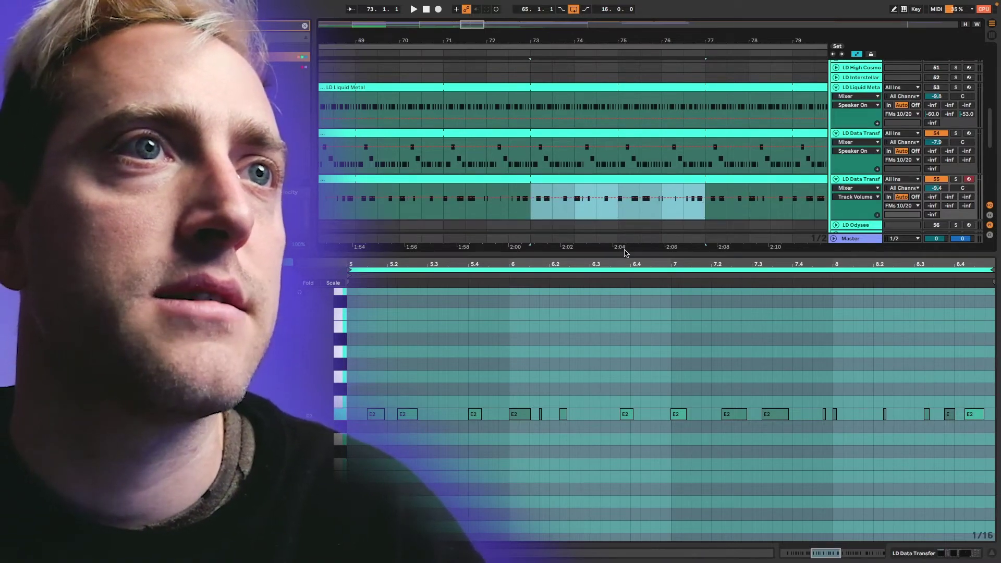
# Audition the first half bar after bar 73 on the duplicated track
pyautogui.moveTo(619, 254); pyautogui.dragTo(620, 361)
pyautogui.scroll(3, 599, 214)
pyautogui.moveTo(518, 231); pyautogui.dragTo(495, 233)
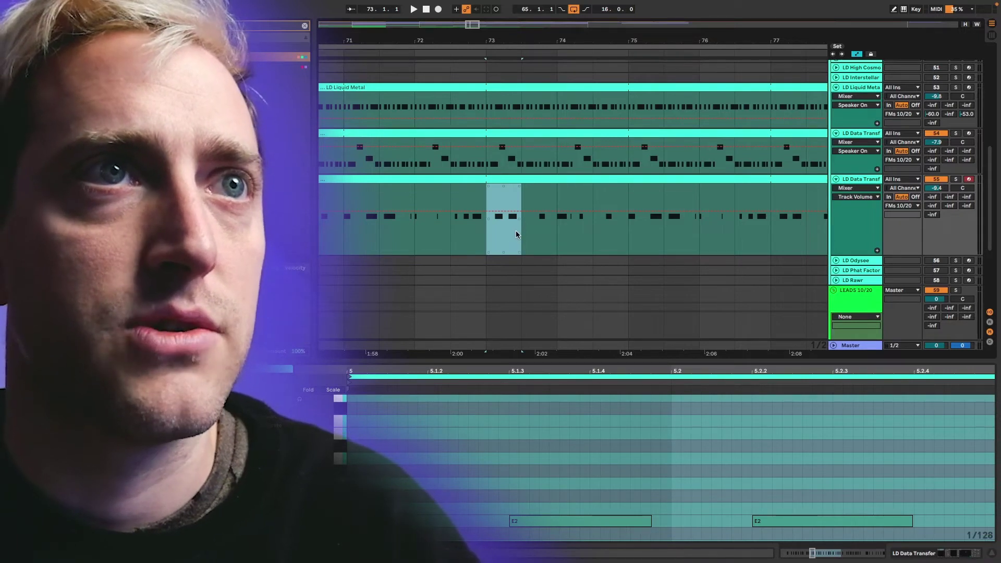
pyautogui.press('space')
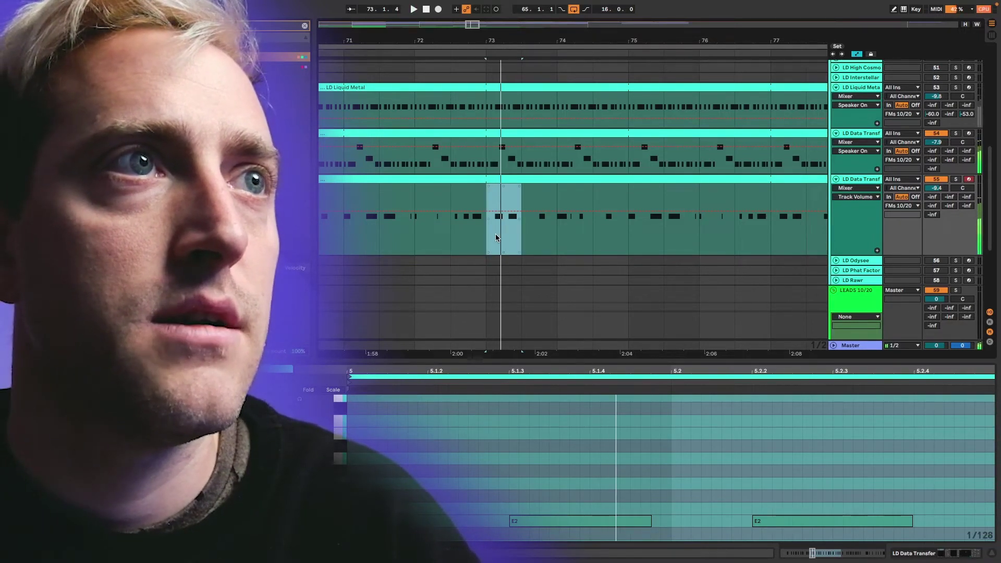
pyautogui.click(495, 238)
pyautogui.press('space')
# Listen to the duplicated track's part from bar 73 to 77 and examine the notes in bars 74 and 75
pyautogui.click(646, 180)
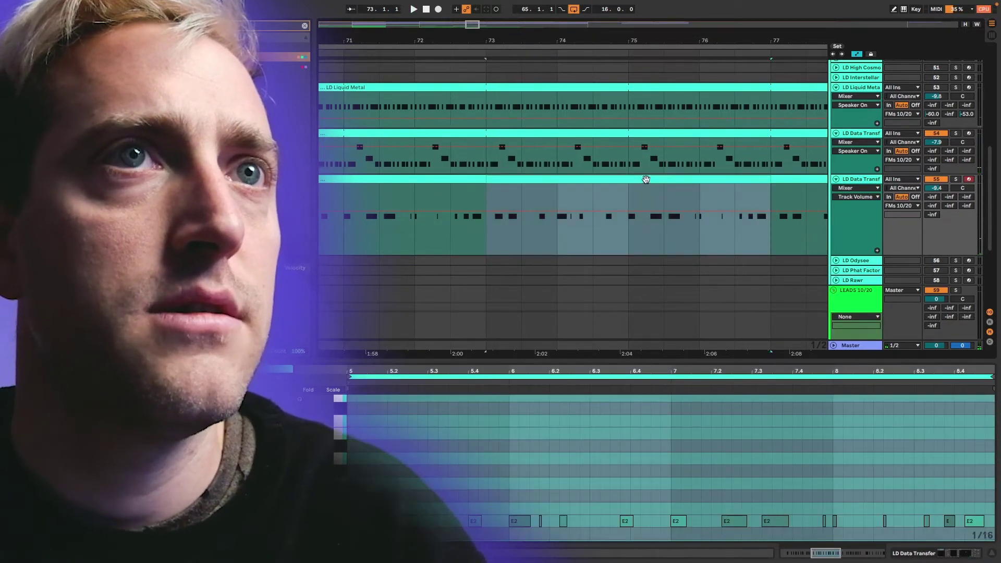
pyautogui.press('space')
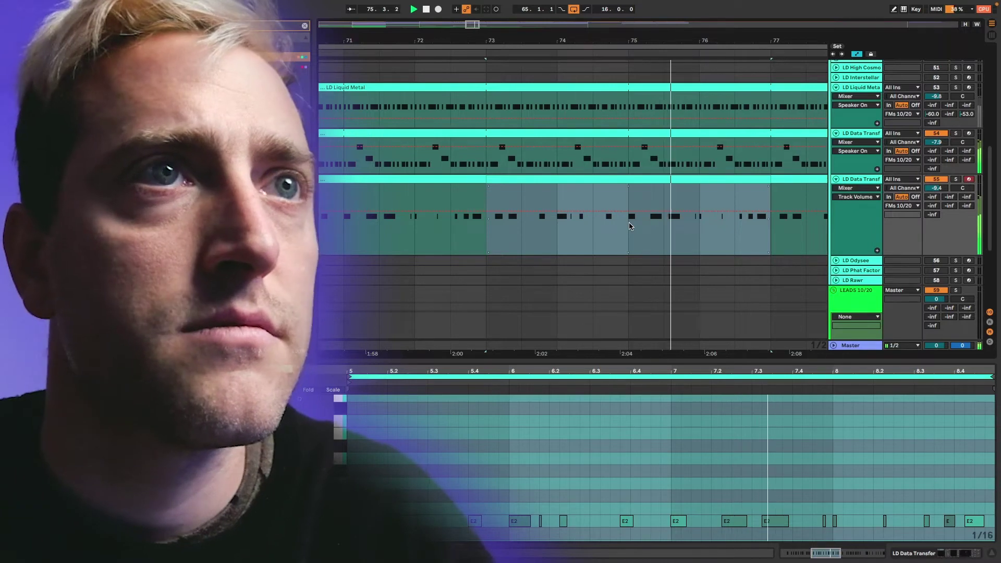
pyautogui.press('space')
pyautogui.moveTo(628, 231); pyautogui.dragTo(702, 230)
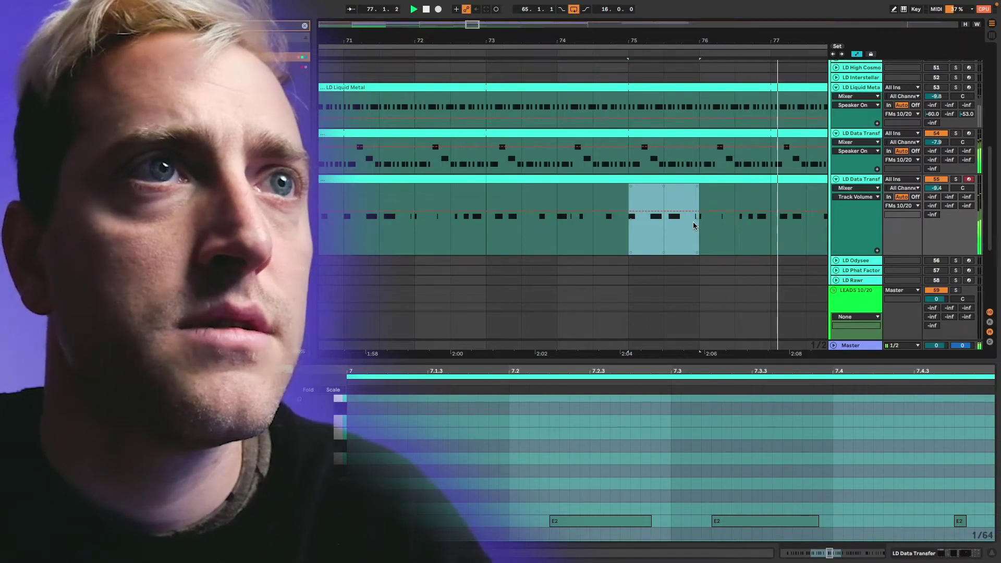
pyautogui.click(556, 221)
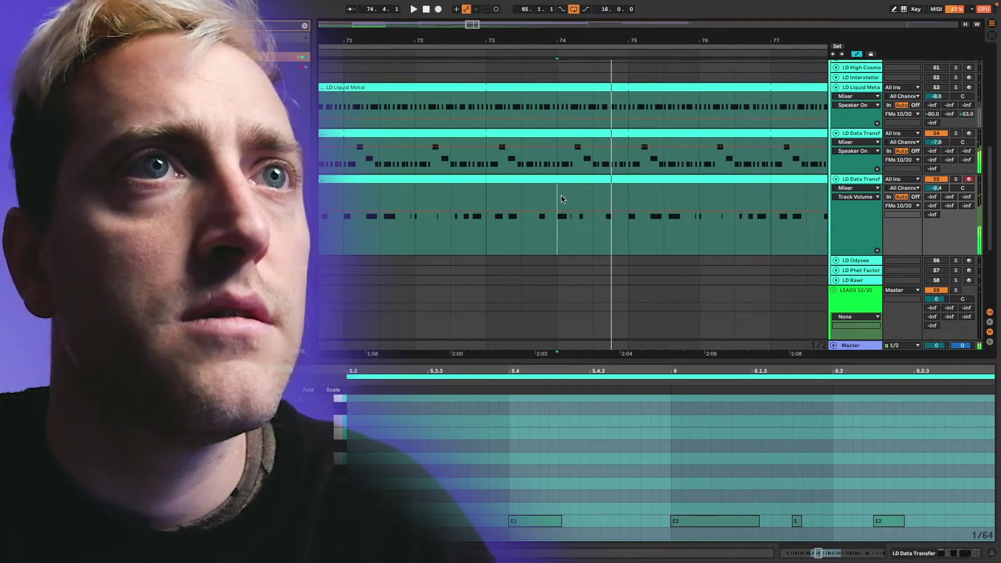
pyautogui.press('space')
# Try copying the half bar at bar 74 to bar 76, compare the versions from bar 75, and undo the copy
pyautogui.moveTo(561, 198); pyautogui.dragTo(722, 192)
pyautogui.click(629, 193)
pyautogui.press('space')
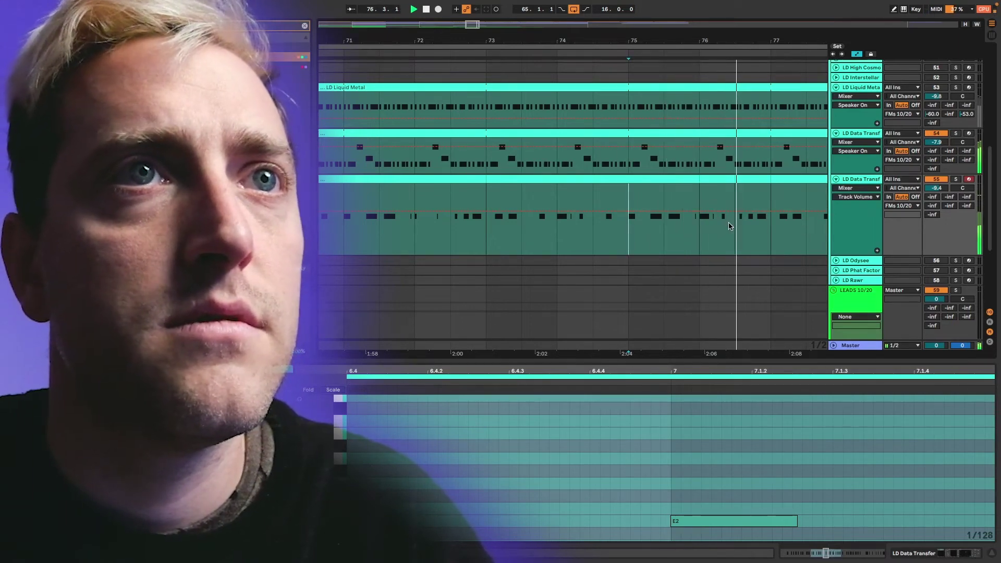
pyautogui.press('space')
pyautogui.press('super+z')
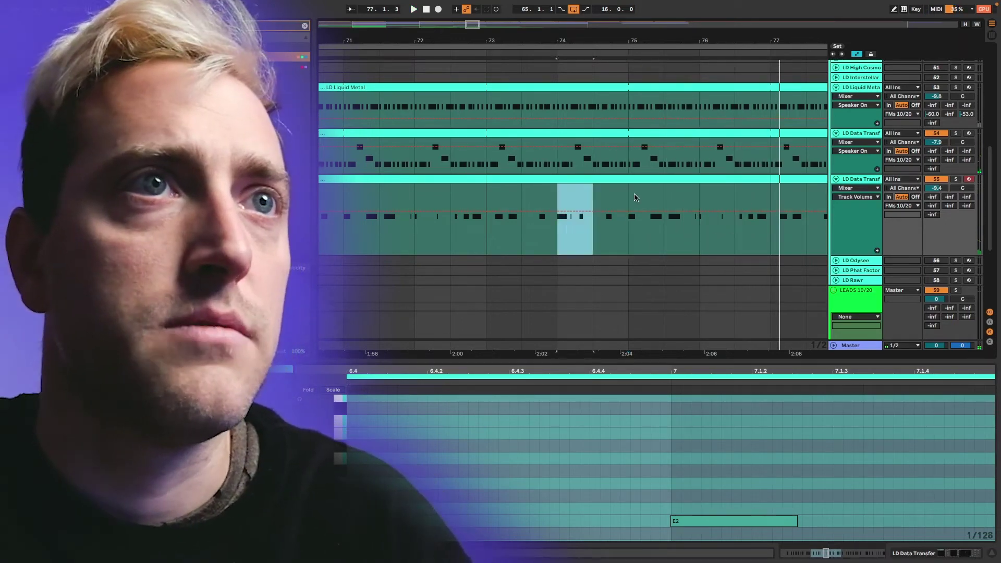
pyautogui.click(630, 196)
pyautogui.press('space')
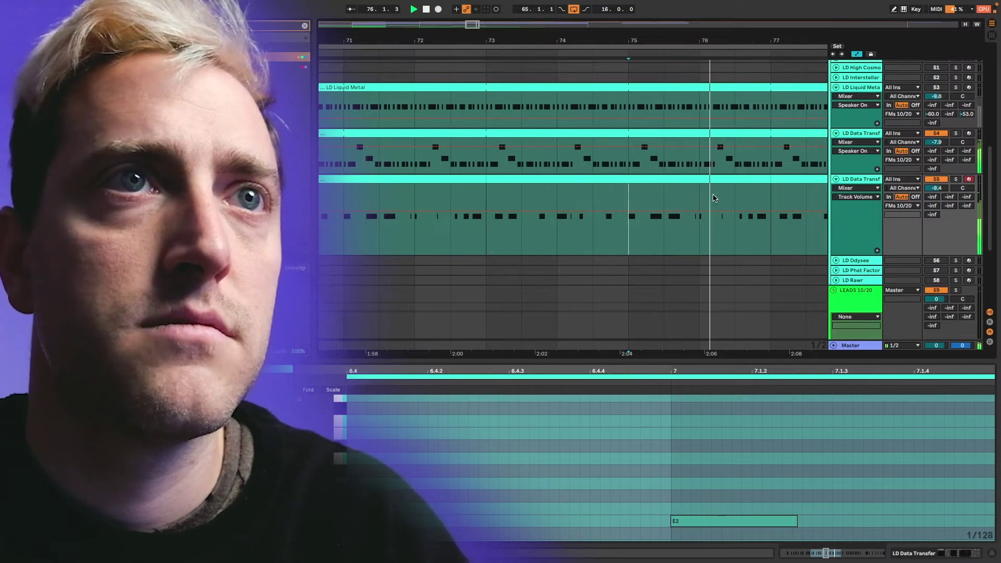
pyautogui.moveTo(700, 218); pyautogui.dragTo(734, 218)
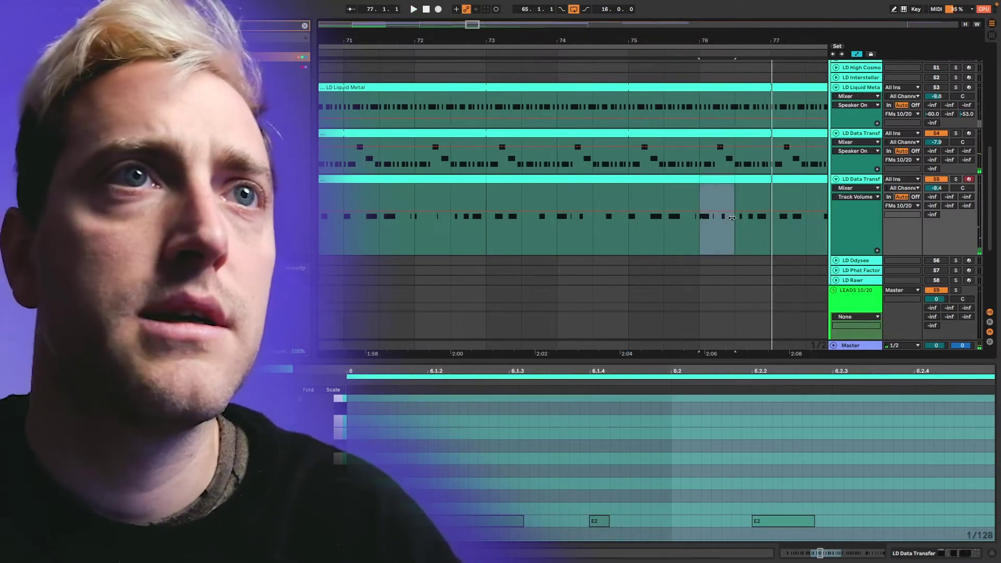
pyautogui.press('super+z')
pyautogui.press('super+z')
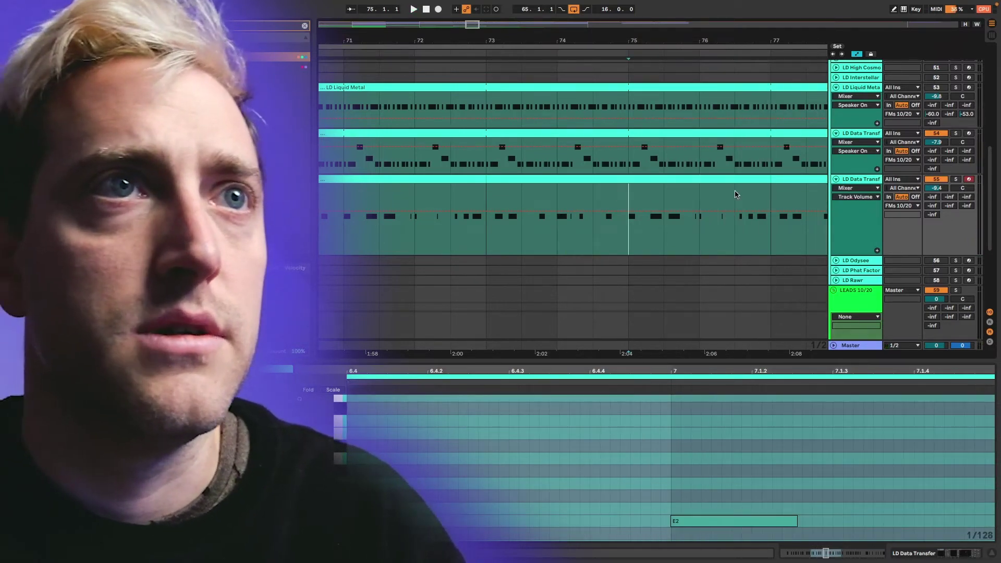
# Isolate bars 75 to 79 of the duplicated track's part as a four-bar clip and clear bar 74 before it
pyautogui.moveTo(767, 192); pyautogui.dragTo(486, 194)
pyautogui.click(663, 196)
pyautogui.click(631, 194)
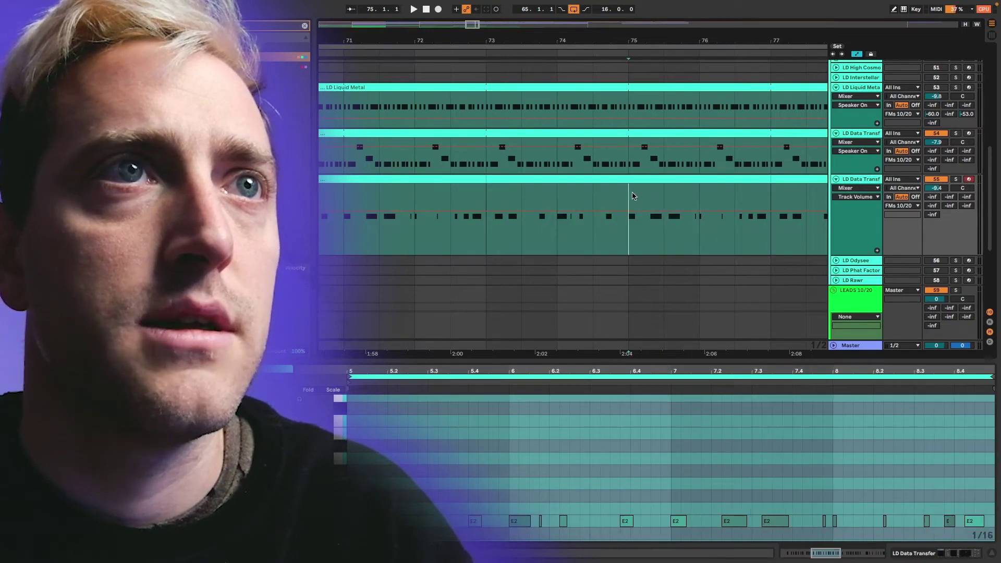
pyautogui.moveTo(769, 193); pyautogui.dragTo(630, 191)
pyautogui.press('super+d')
pyautogui.hscroll(-3, 531, 197)
pyautogui.click(480, 182)
pyautogui.moveTo(438, 195); pyautogui.dragTo(746, 181)
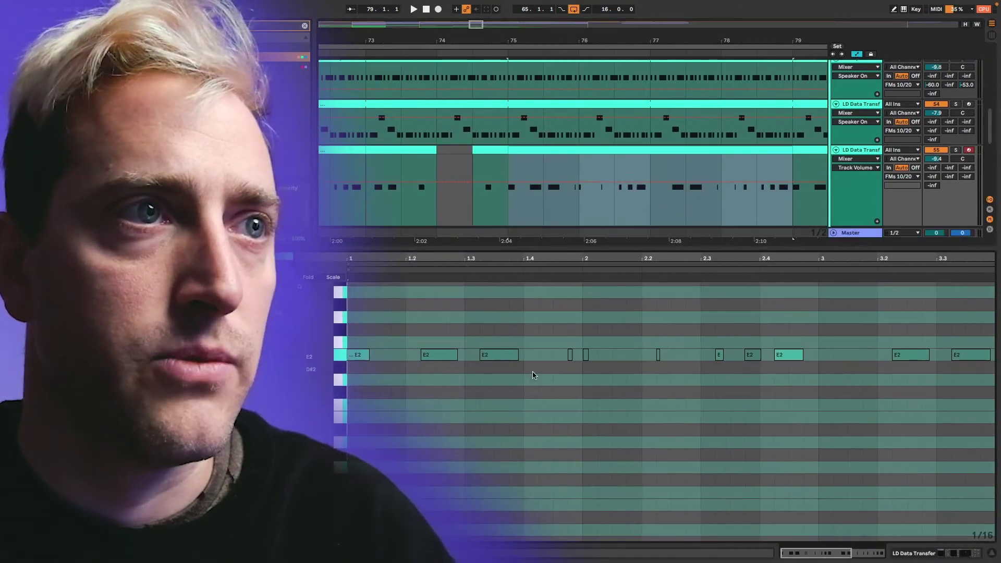
pyautogui.moveTo(552, 369); pyautogui.dragTo(698, 337)
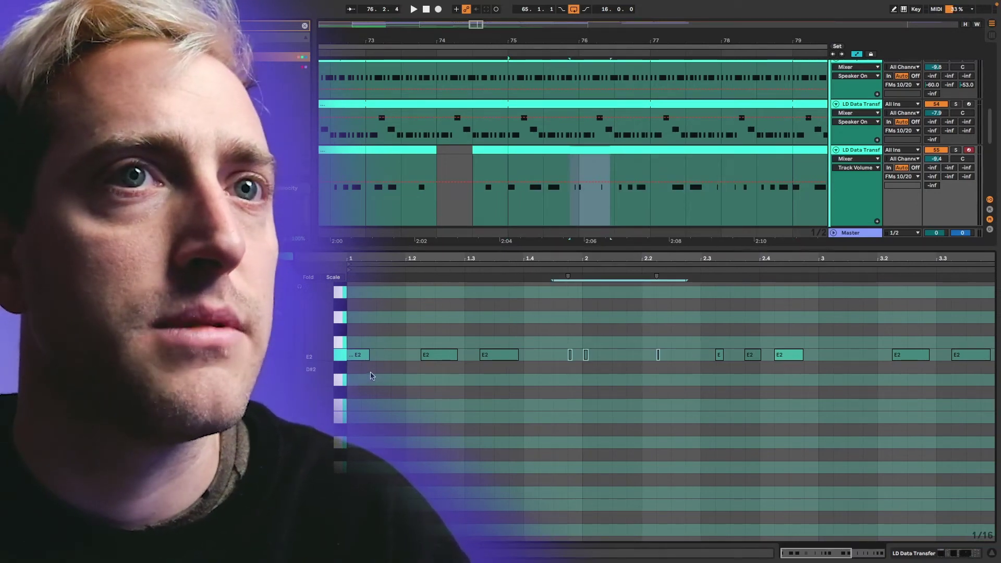
pyautogui.click(363, 355)
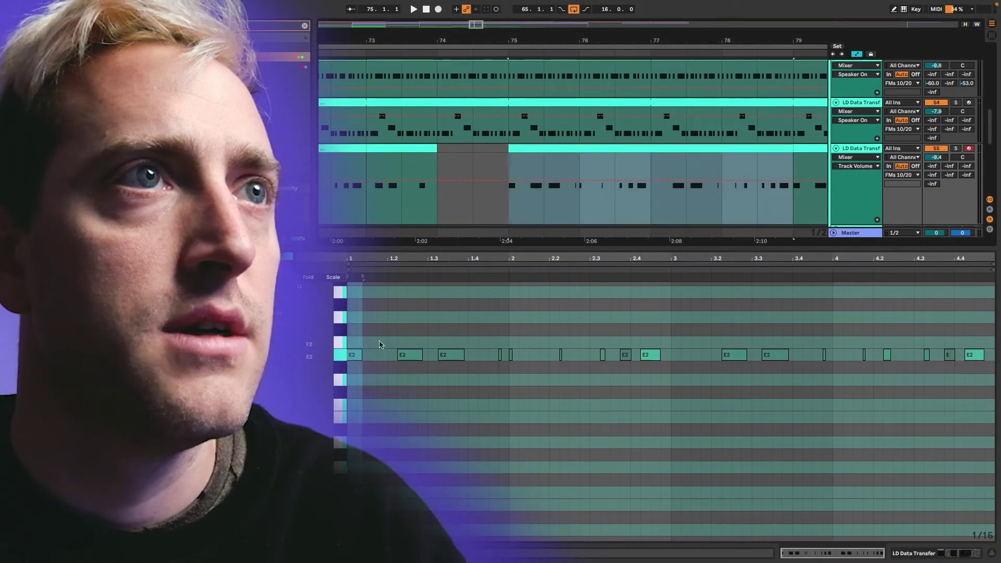
# Play the new four-bar clip and set the arrangement loop to bars 75 to 79
pyautogui.press('space')
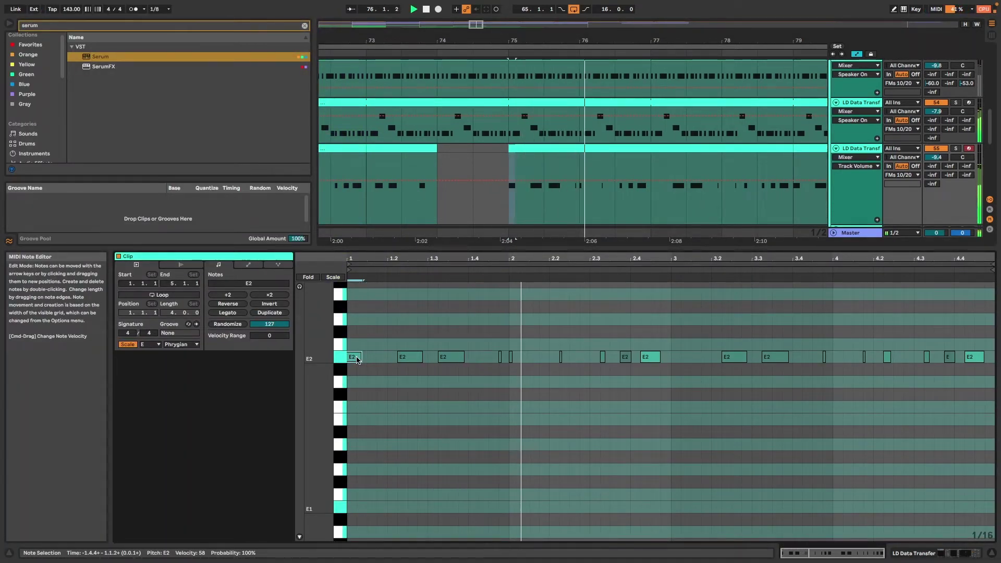
pyautogui.scroll(1, 370, 358)
pyautogui.scroll(-1, 373, 358)
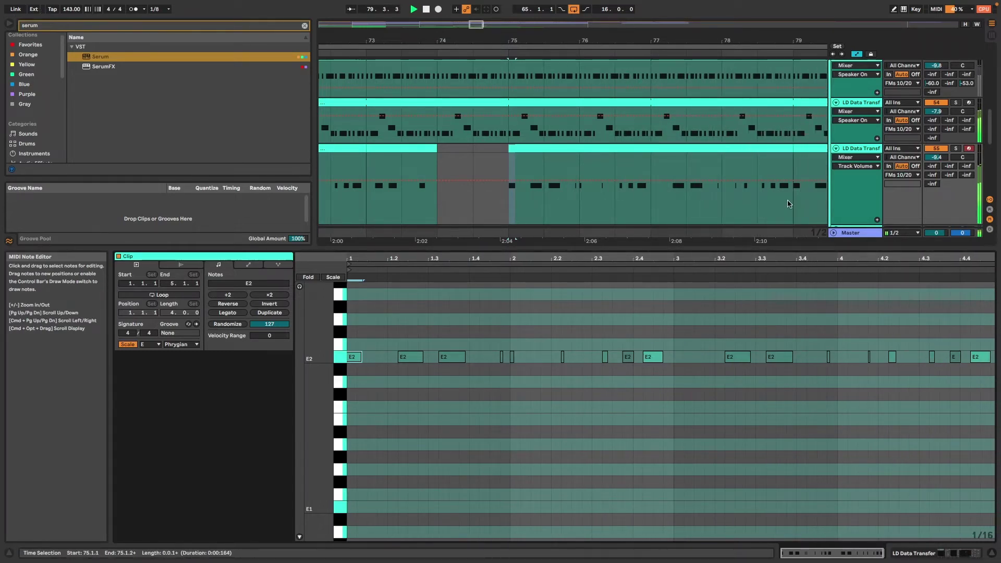
pyautogui.click(684, 149)
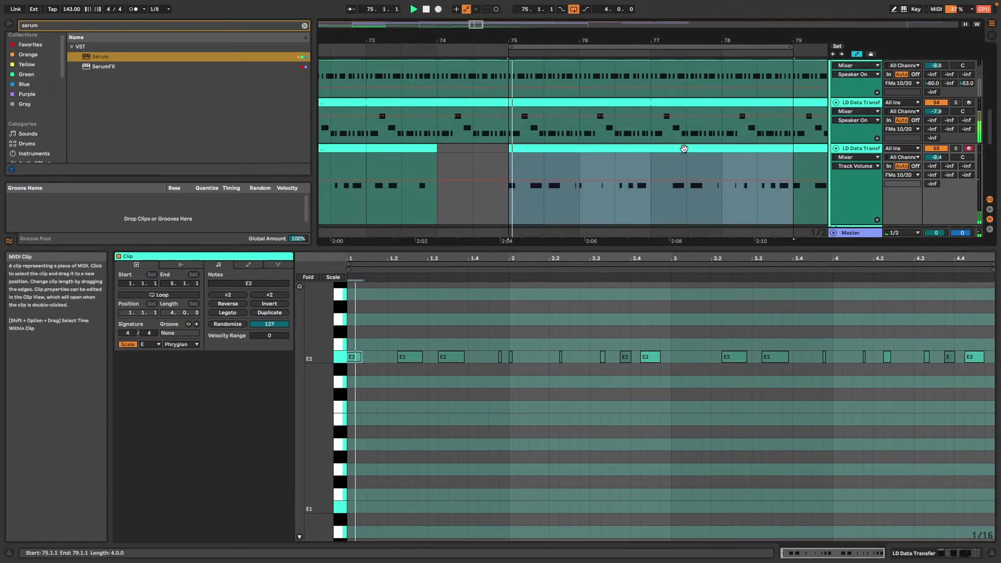
# Select all notes in the four-bar clip and lengthen them slightly together
pyautogui.moveTo(490, 371); pyautogui.dragTo(498, 379)
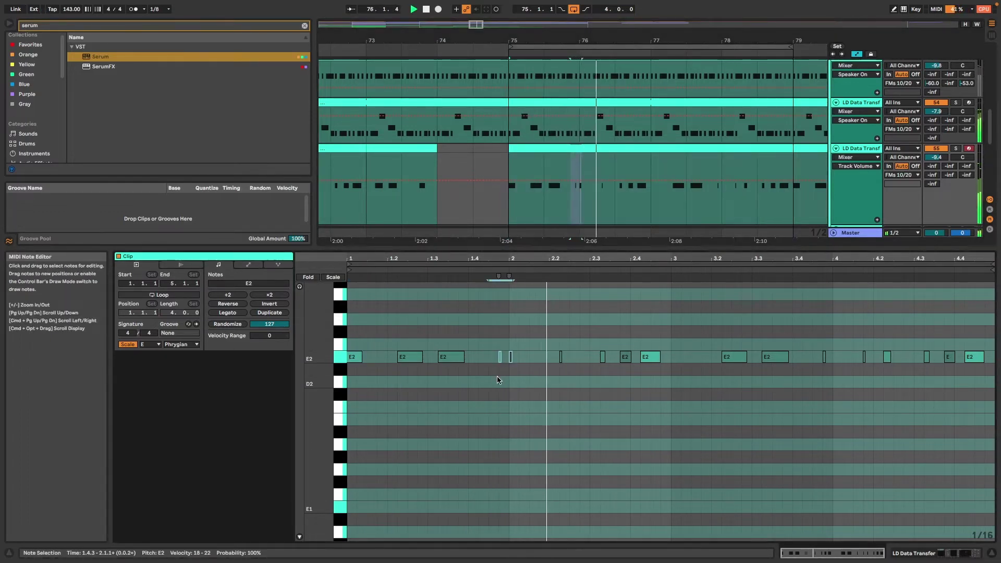
pyautogui.press('super+a')
pyautogui.moveTo(463, 356)
pyautogui.mouseDown()
pyautogui.moveTo(471, 356)
pyautogui.moveTo(462, 355)
pyautogui.mouseUp()
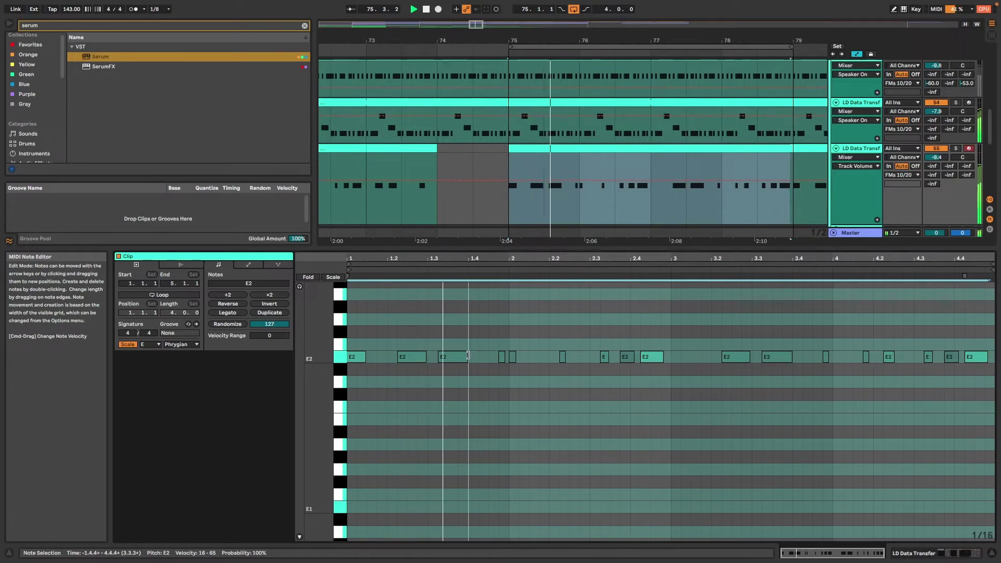
# Solo the duplicated LD Data Transfer track and restart playback of the loop
pyautogui.press('space')
pyautogui.click(955, 148)
pyautogui.press('space')
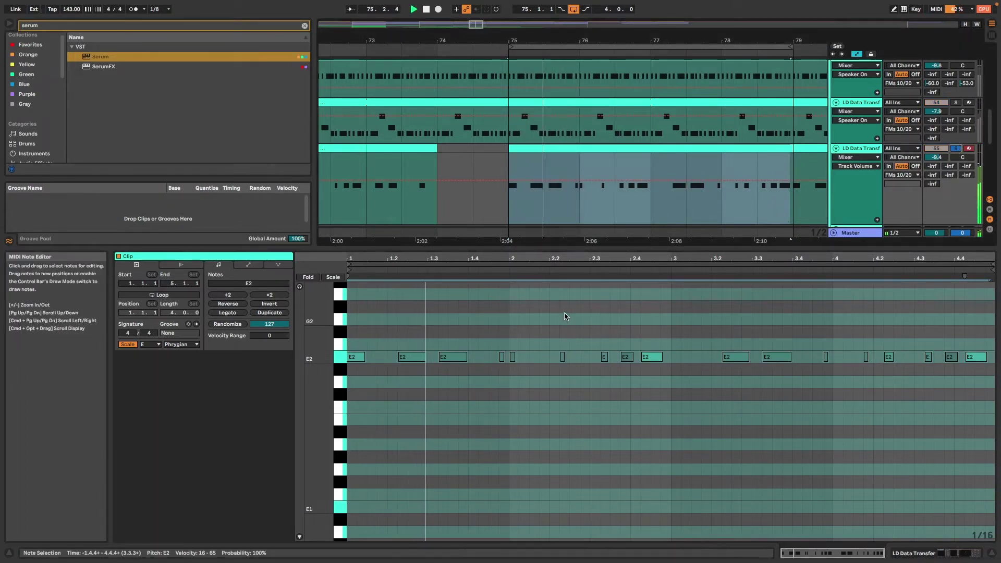
# Add a short E2 note within the first beat of the clip's bar 3
pyautogui.click(499, 376)
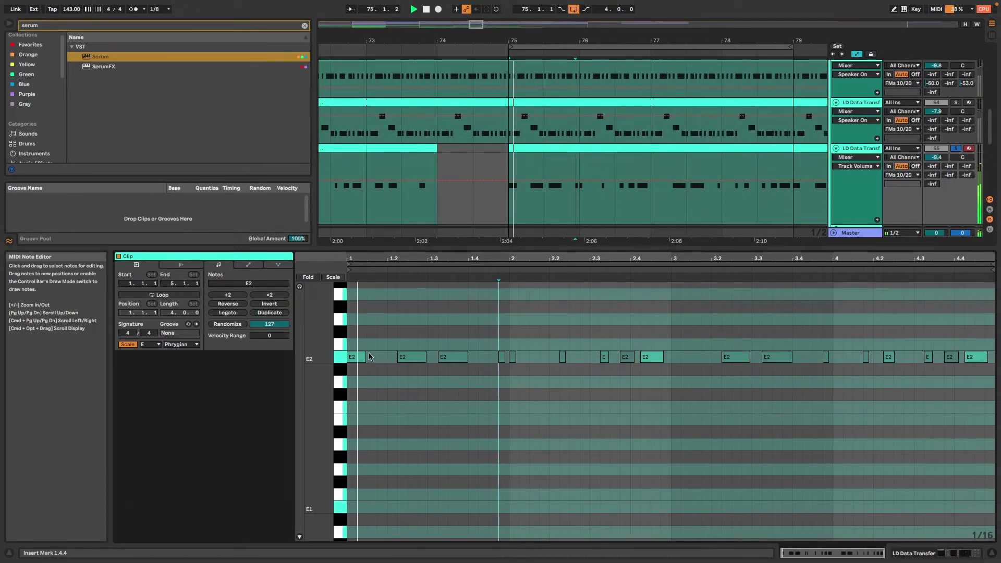
pyautogui.doubleClick(697, 357)
pyautogui.moveTo(705, 356); pyautogui.dragTo(703, 357)
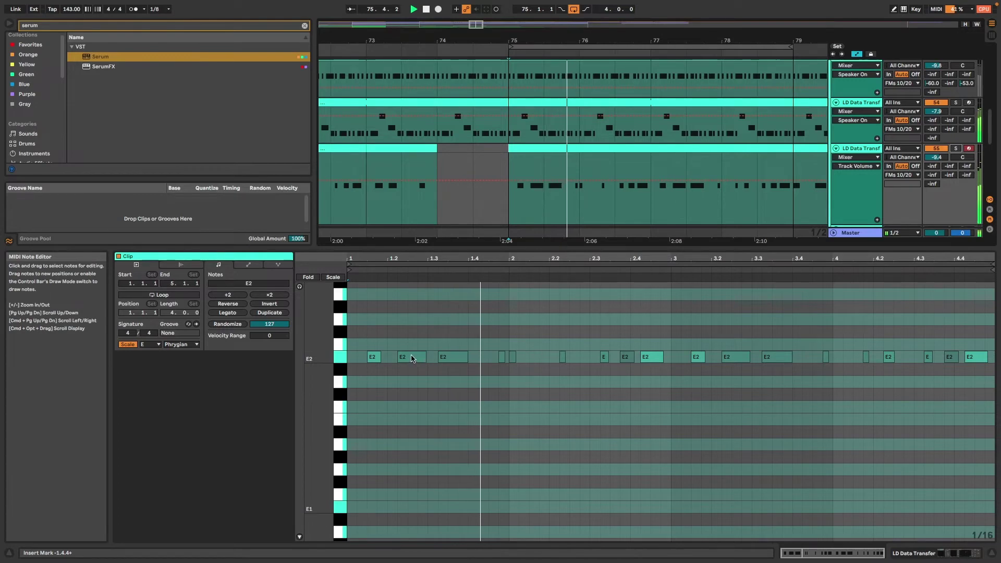
# Move the clip's opening E2 note to 1.1.2 and lengthen the short note just before bar 4 across the bar line
pyautogui.press('space')
pyautogui.moveTo(377, 358); pyautogui.dragTo(366, 358)
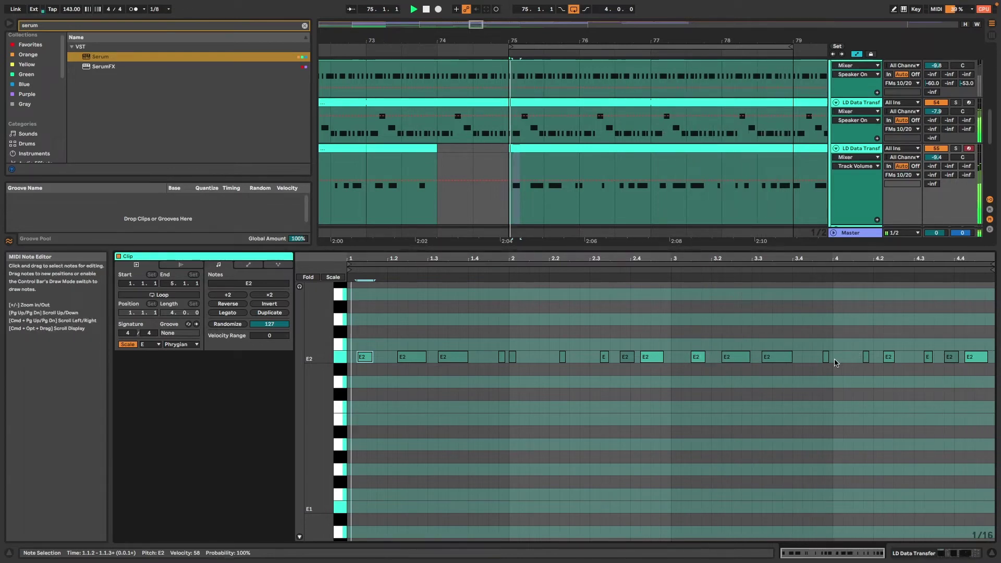
pyautogui.moveTo(827, 356); pyautogui.dragTo(845, 357)
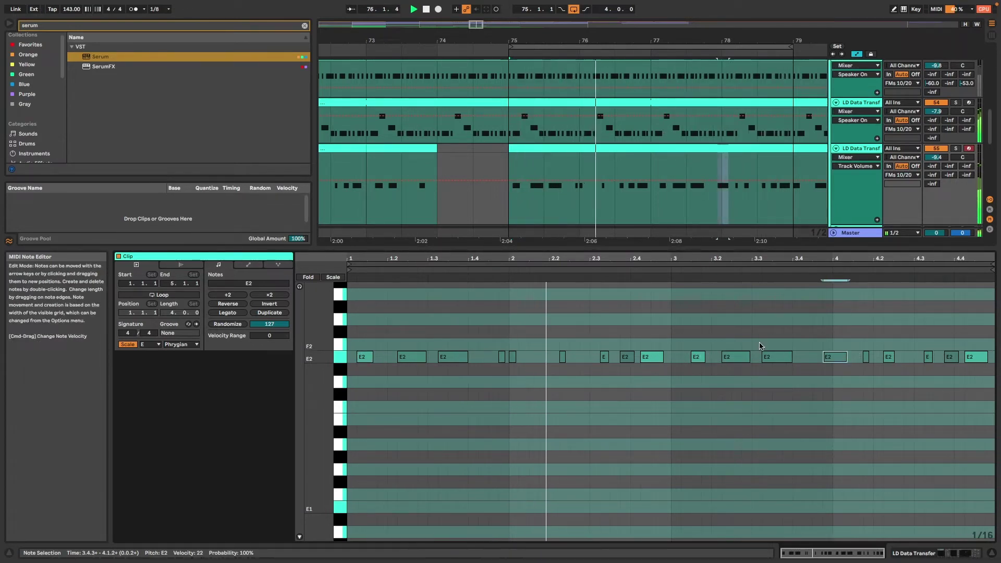